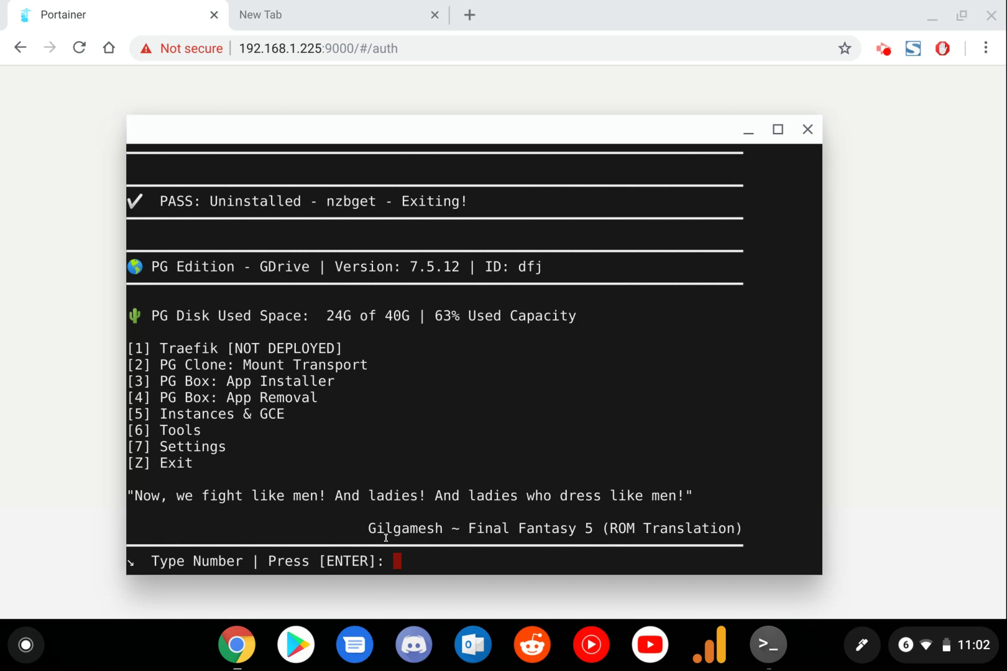
Leave the PG Clone menu and return to PlexGuide's main menu.
{"action": "type", "text": "2"}
{"action": "key", "text": "Return"}
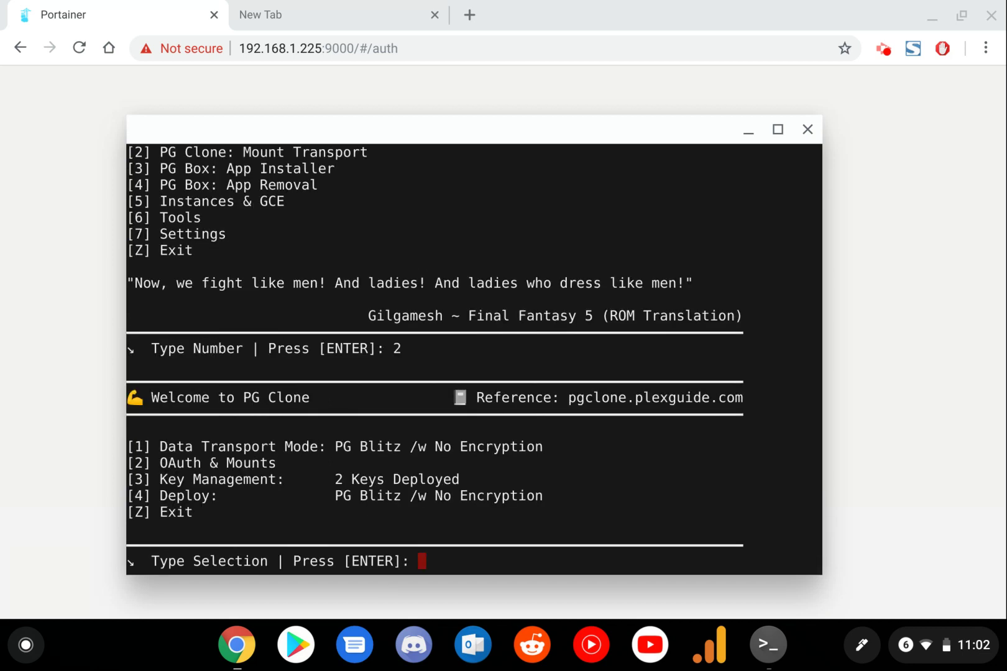
{"action": "type", "text": "z"}
{"action": "key", "text": "Return"}
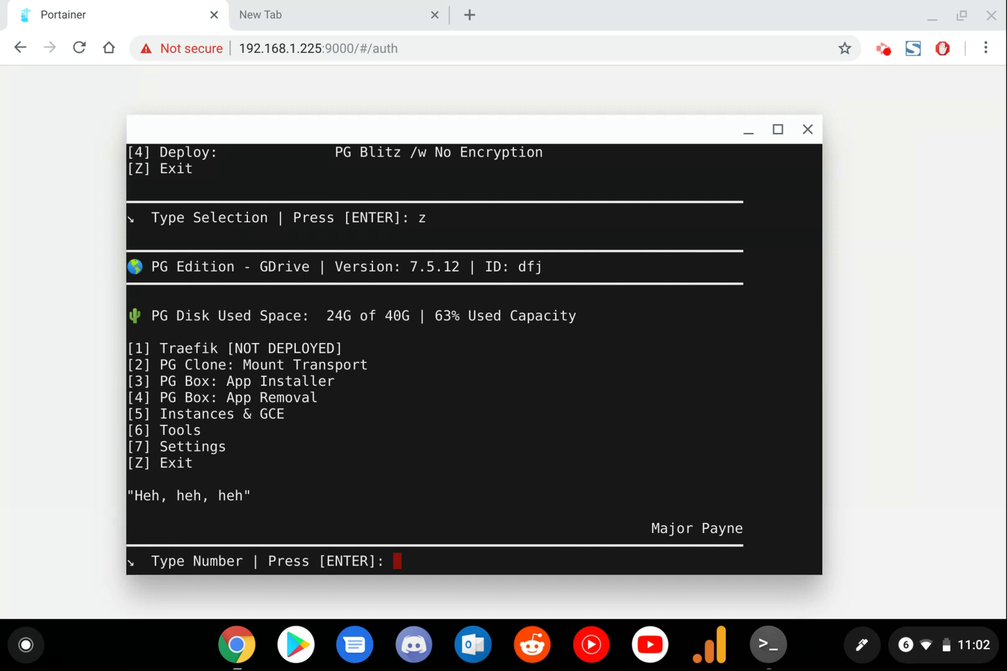
Queue cloudcmd in the PGBox installer, deploy it, and decline PG Cron backups.
{"action": "type", "text": "3"}
{"action": "key", "text": "Return"}
{"action": "type", "text": "cloudcmd"}
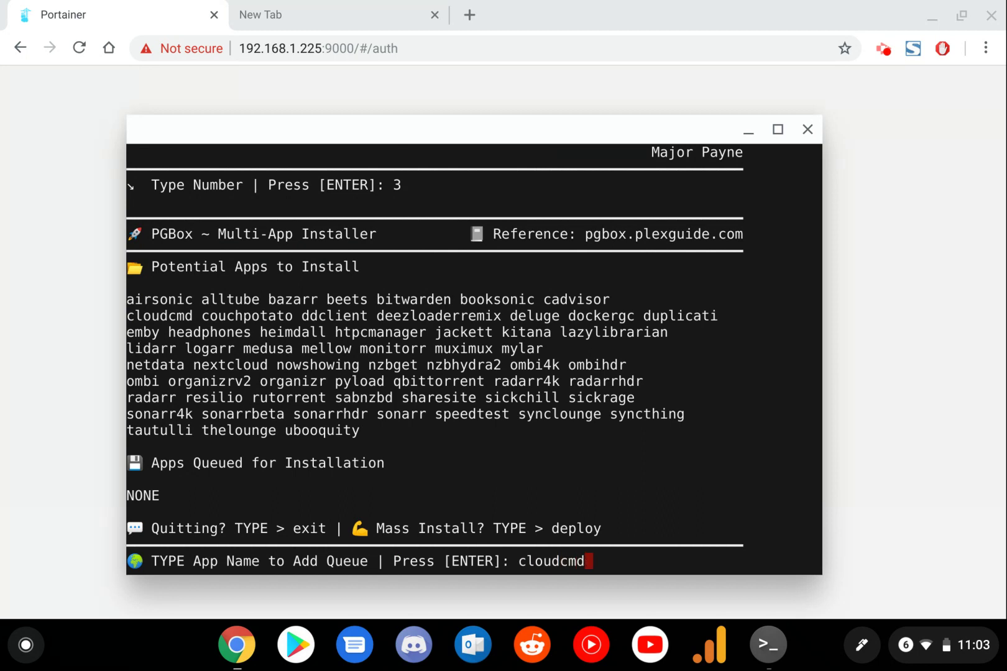
{"action": "key", "text": "Return"}
{"action": "type", "text": "depl"}
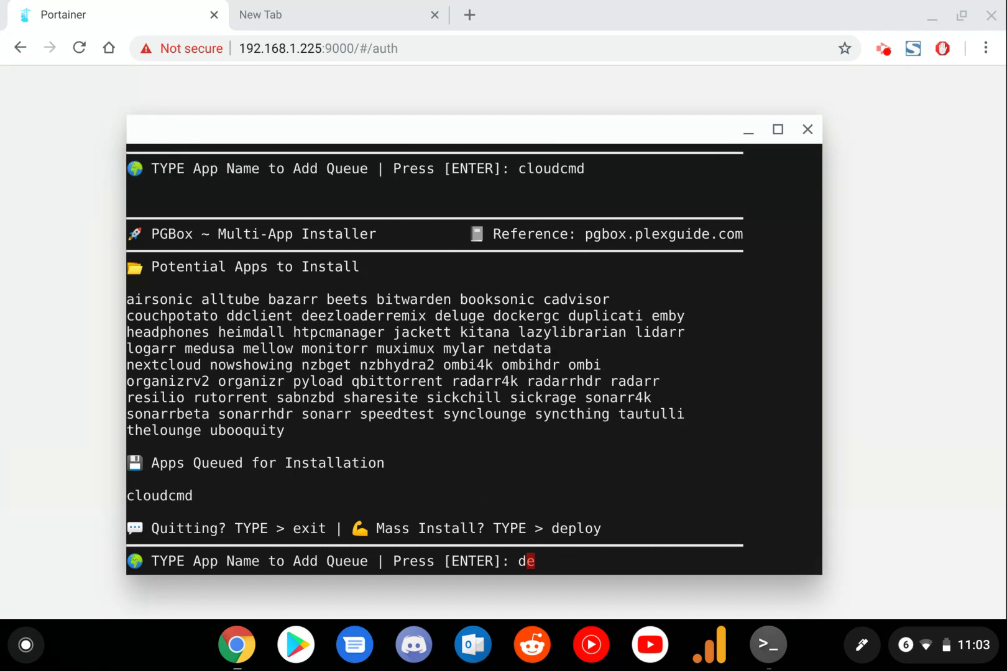
{"action": "type", "text": "oy"}
{"action": "key", "text": "Return"}
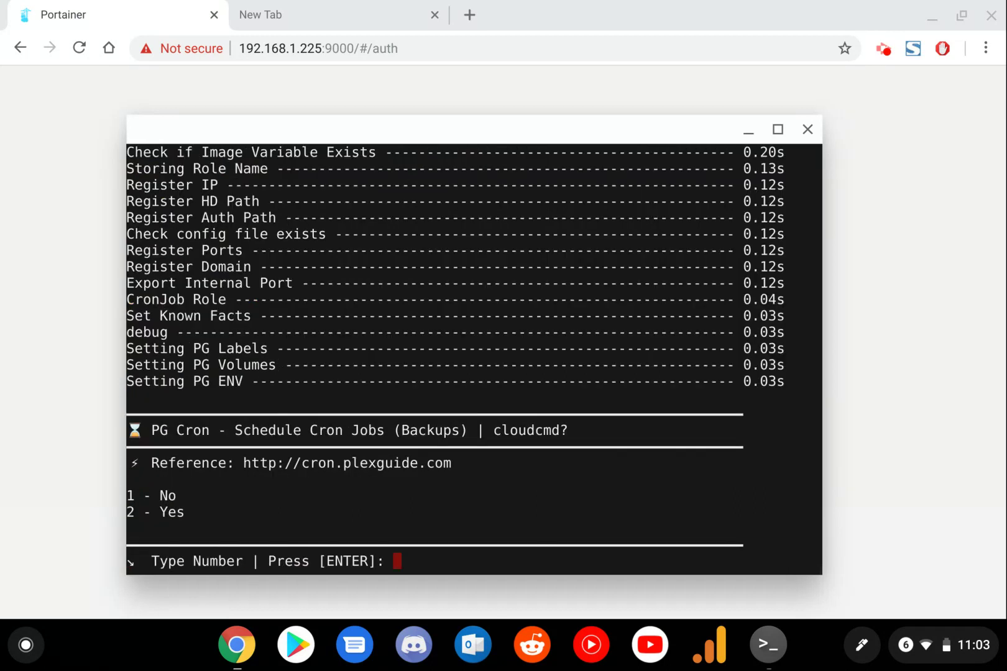
{"action": "type", "text": "1"}
{"action": "key", "text": "Return"}
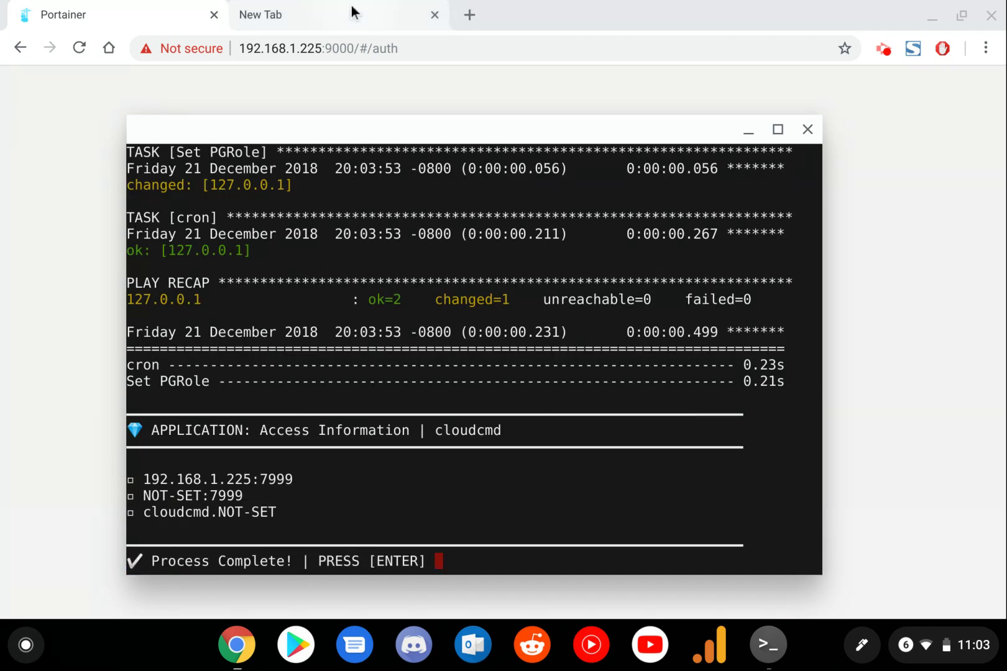
{"action": "left_click", "coordinate": [348, 37]}
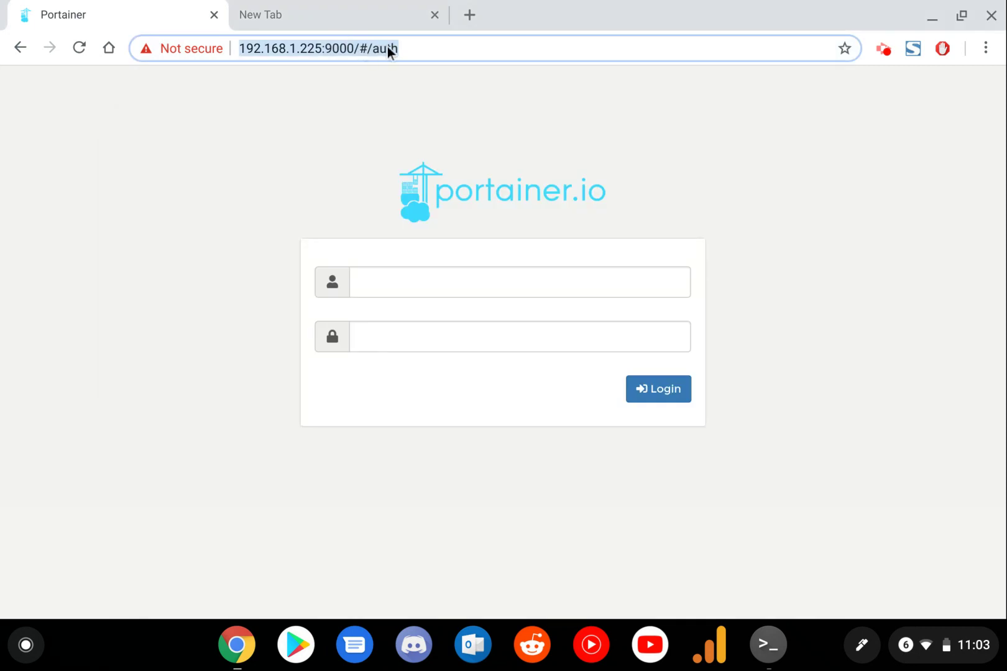
Change the browser address port from 9000 to 7999 and load it.
{"action": "left_click", "coordinate": [388, 48]}
{"action": "key", "text": "BackSpace"}
{"action": "key", "text": "BackSpace"}
{"action": "key", "text": "BackSpace"}
{"action": "key", "text": "BackSpace"}
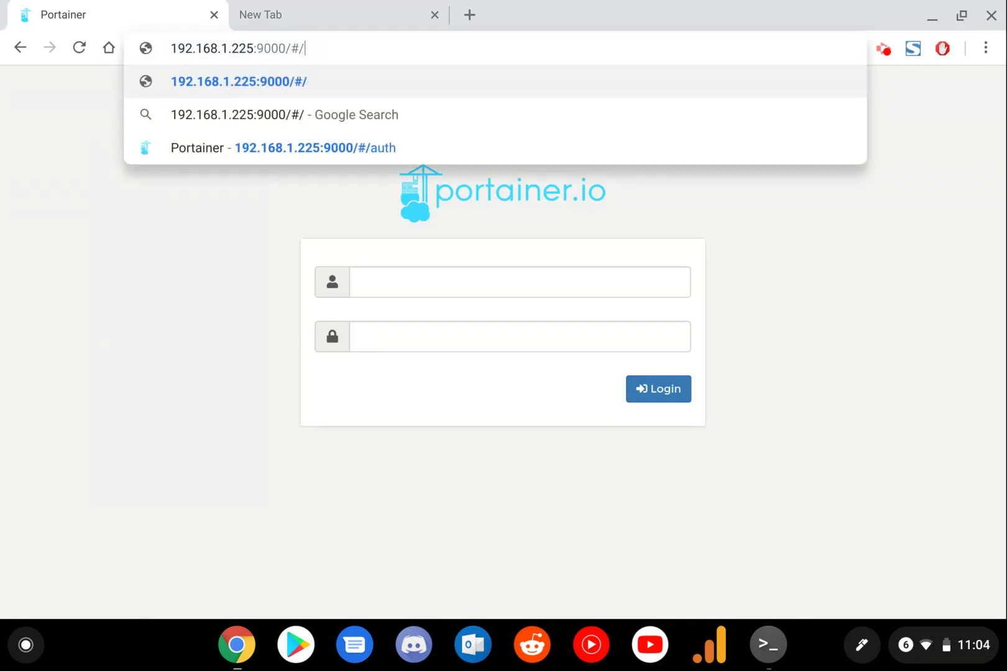
{"action": "key", "text": "BackSpace"}
{"action": "key", "text": "BackSpace"}
{"action": "key", "text": "BackSpace"}
{"action": "key", "text": "BackSpace"}
{"action": "key", "text": "BackSpace"}
{"action": "key", "text": "BackSpace"}
{"action": "key", "text": "BackSpace"}
{"action": "type", "text": "7999"}
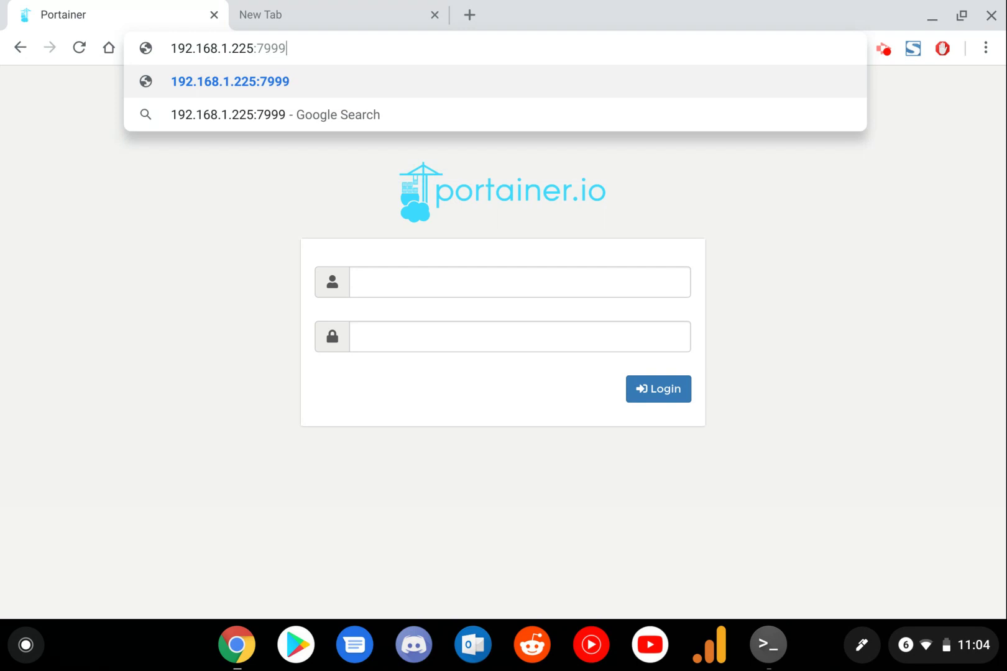
{"action": "key", "text": "Return"}
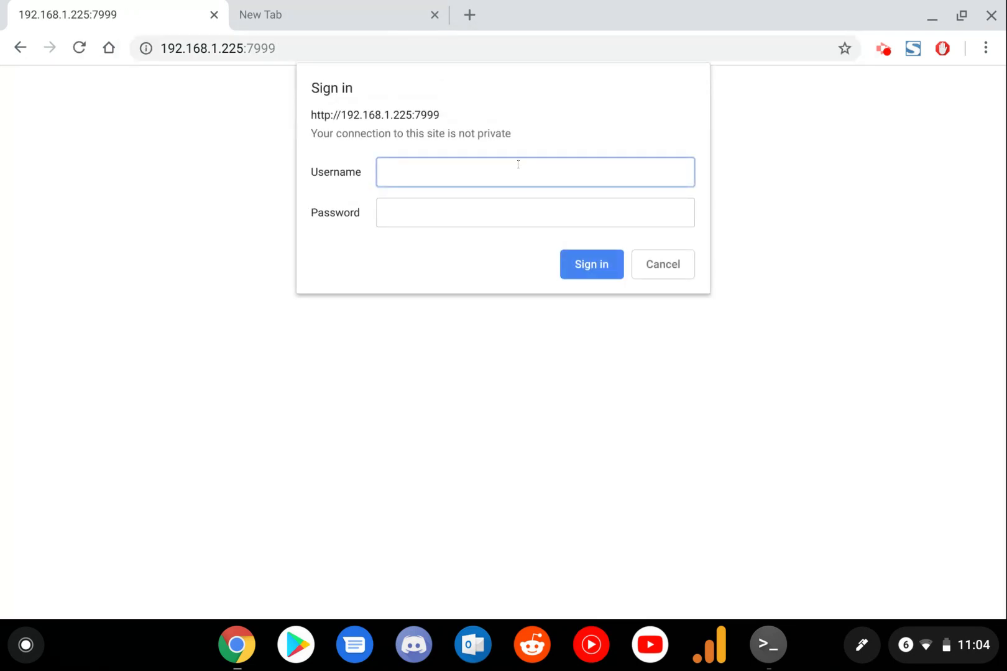
Sign in with the account username and password, declining to save the password.
{"action": "type", "text": "plex"}
{"action": "key", "text": "Tab"}
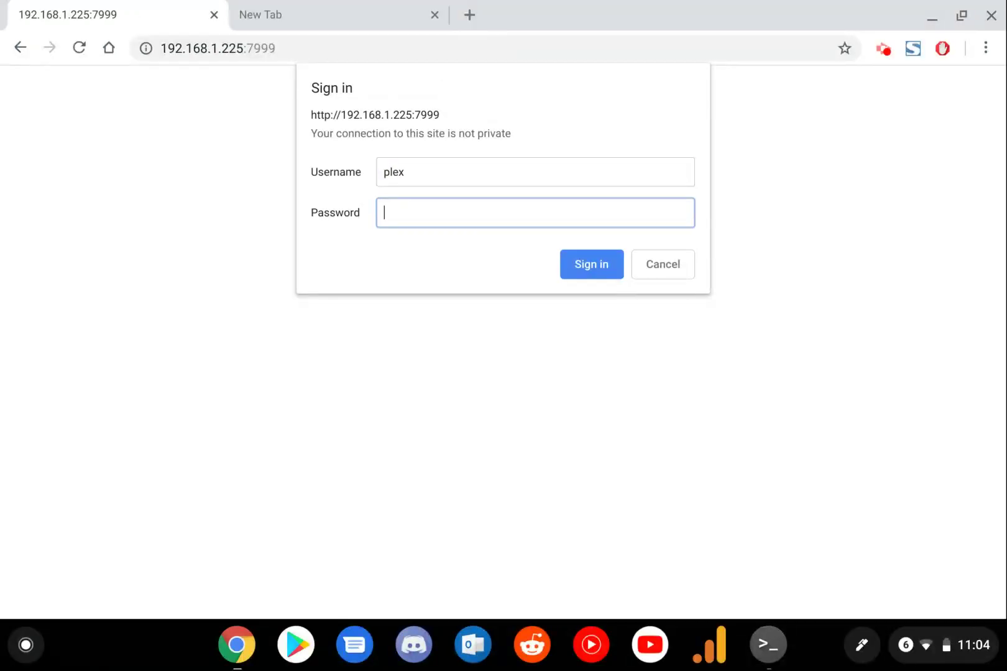
{"action": "type", "text": "•••••"}
{"action": "key", "text": "Return"}
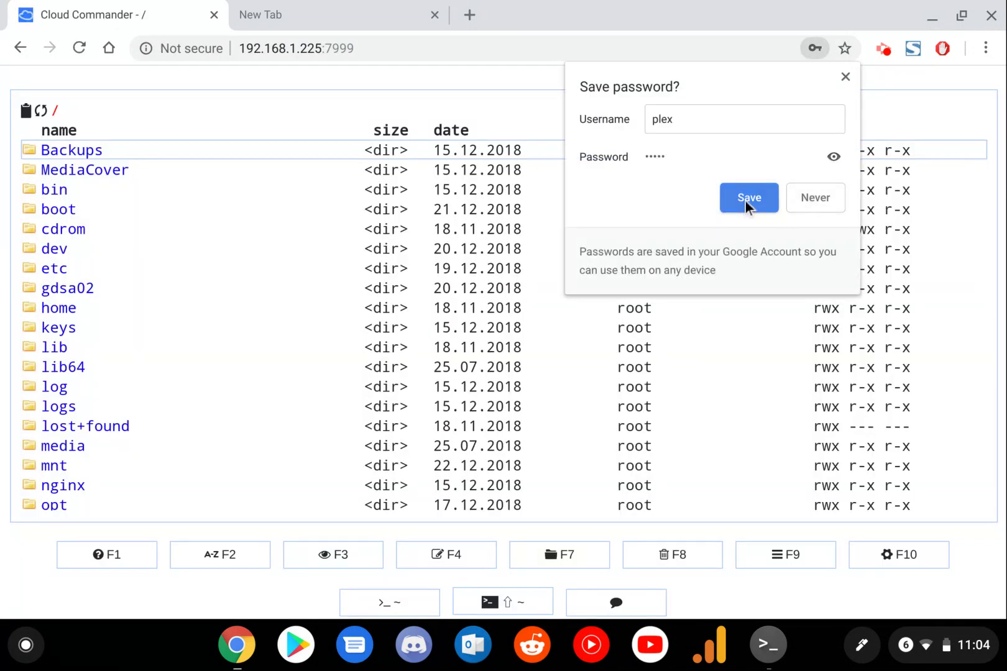
{"action": "left_click", "coordinate": [845, 77]}
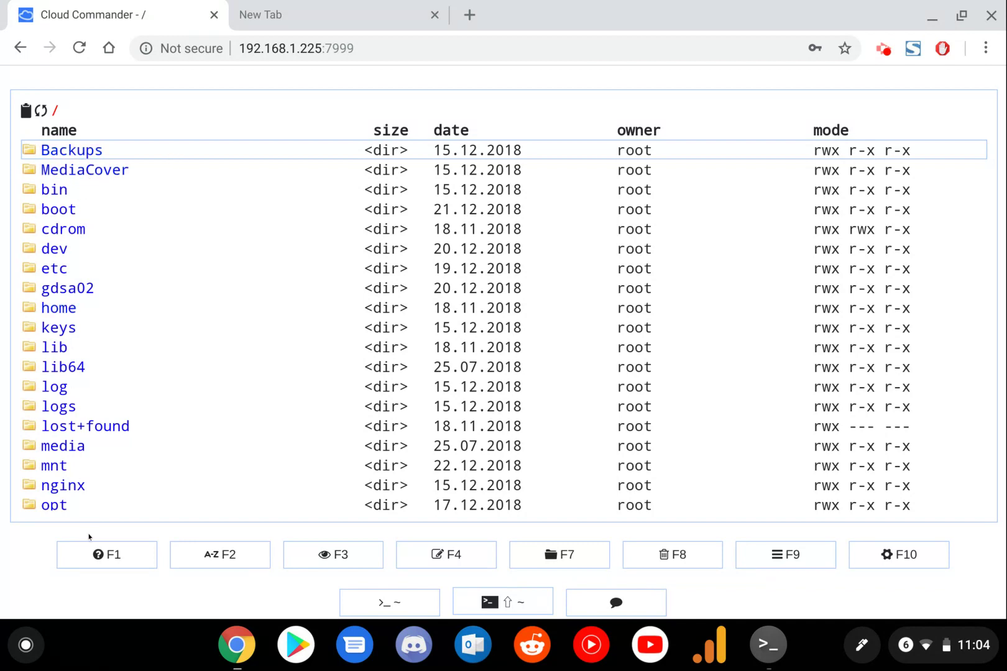
{"action": "left_click", "coordinate": [768, 645]}
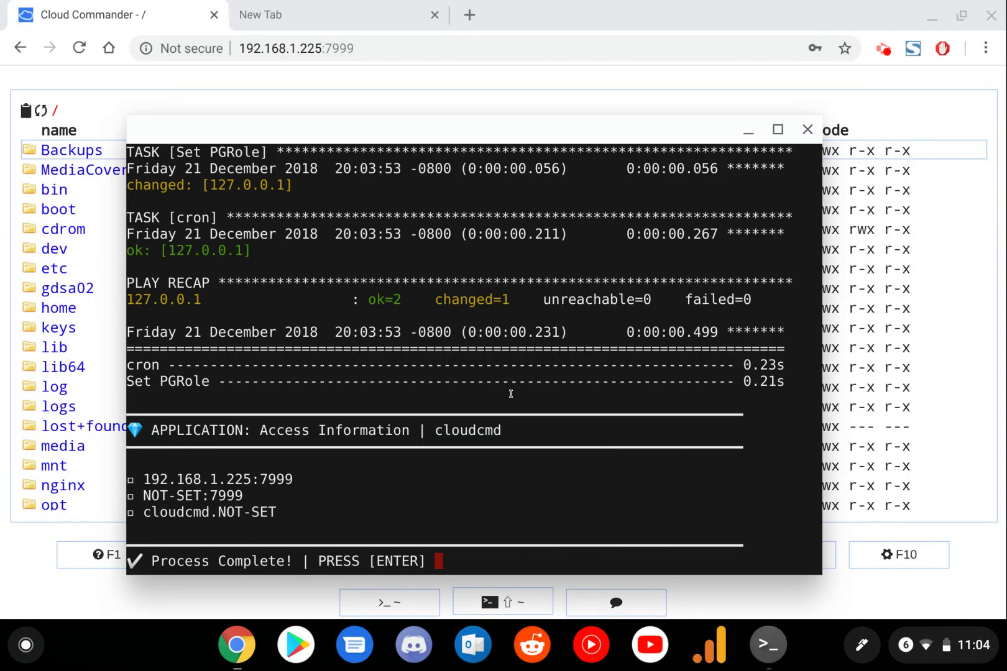
Suspend PlexGuide with Ctrl+Z, change to / and list it with ls -l.
{"action": "key", "text": "ctrl+z"}
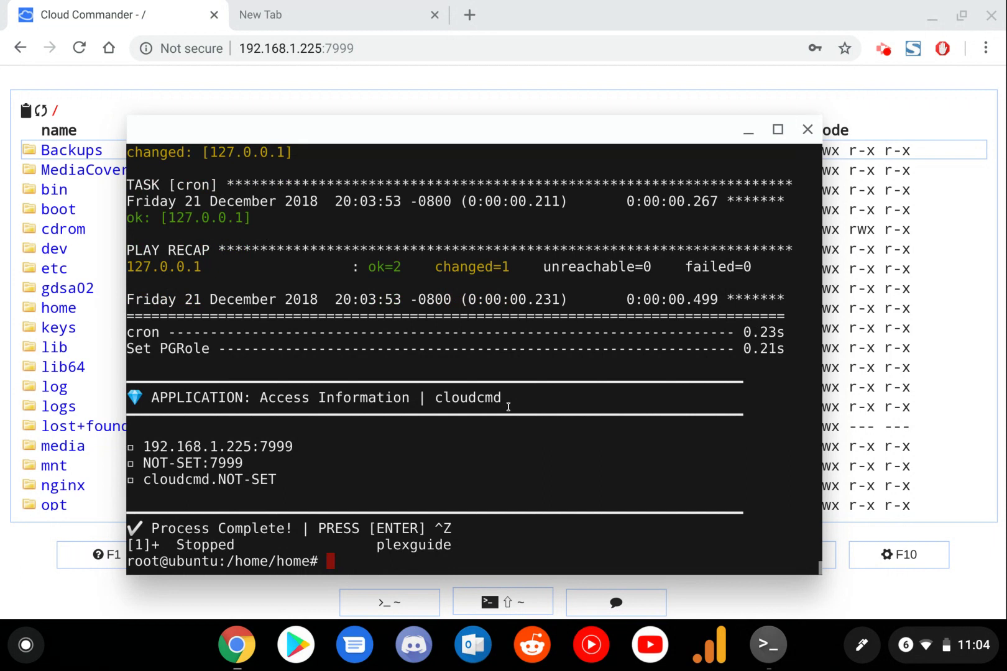
{"action": "type", "text": "cd /"}
{"action": "key", "text": "Return"}
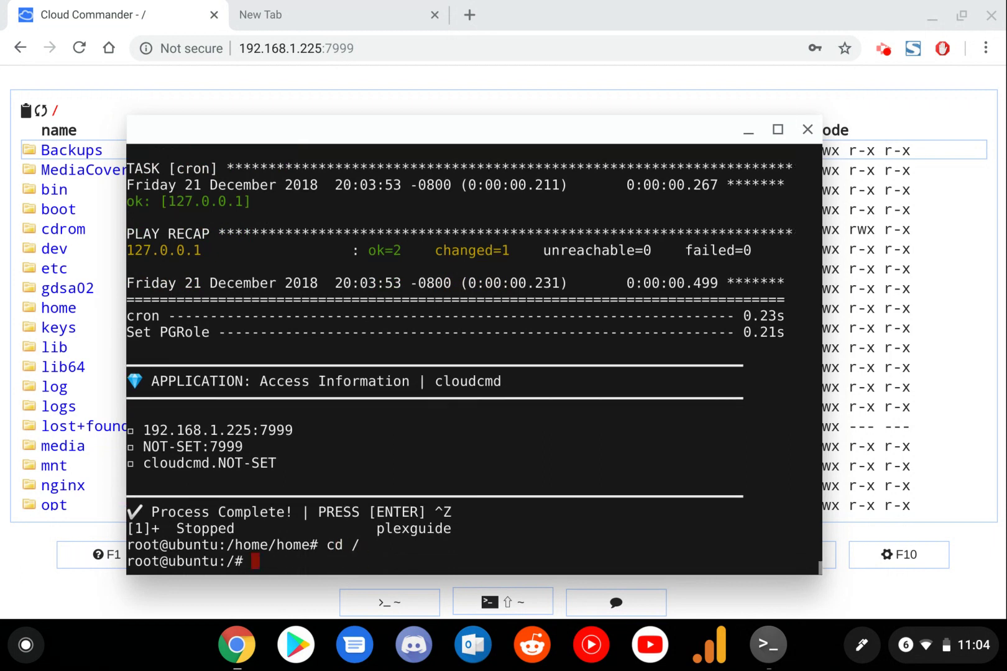
{"action": "type", "text": "ls -l"}
{"action": "key", "text": "Return"}
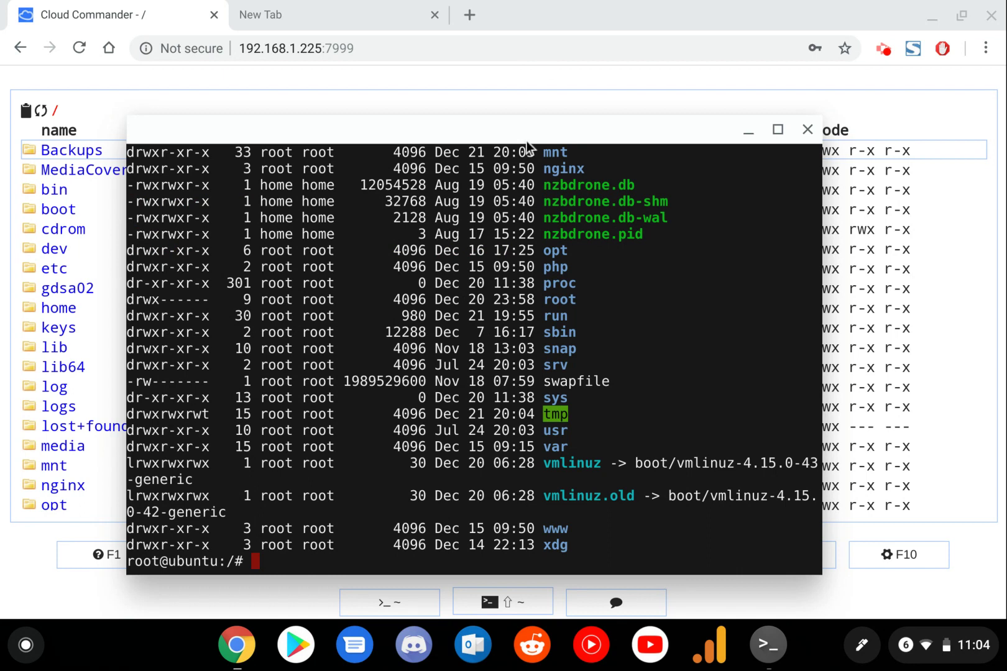
Create the apple folder with mkdir, then confirm it using ls -la and ls -lar.
{"action": "type", "text": "mkdir apple"}
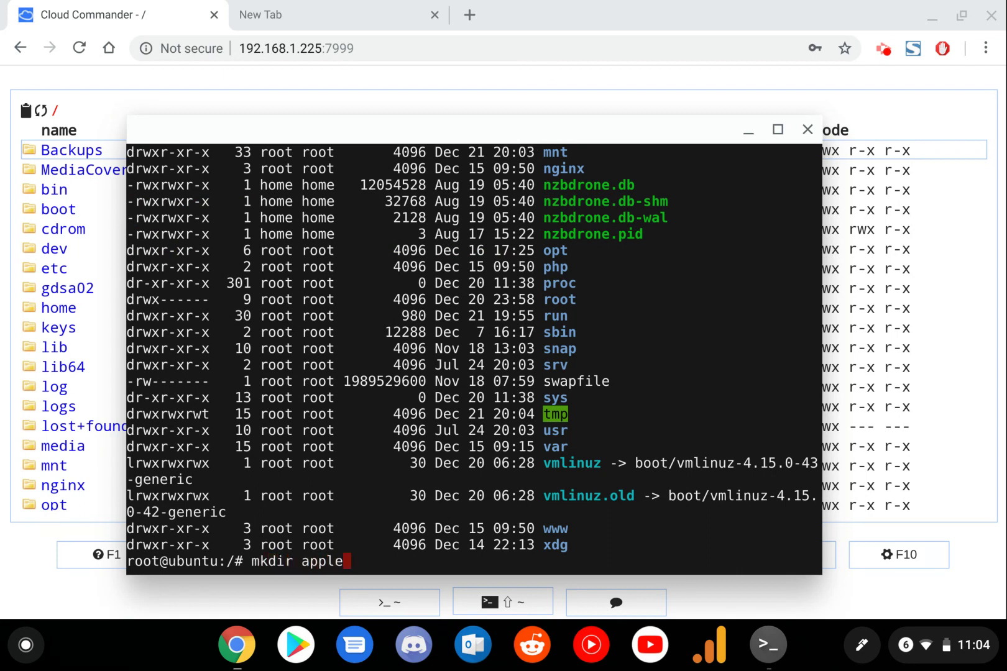
{"action": "key", "text": "Return"}
{"action": "type", "text": "ls -la"}
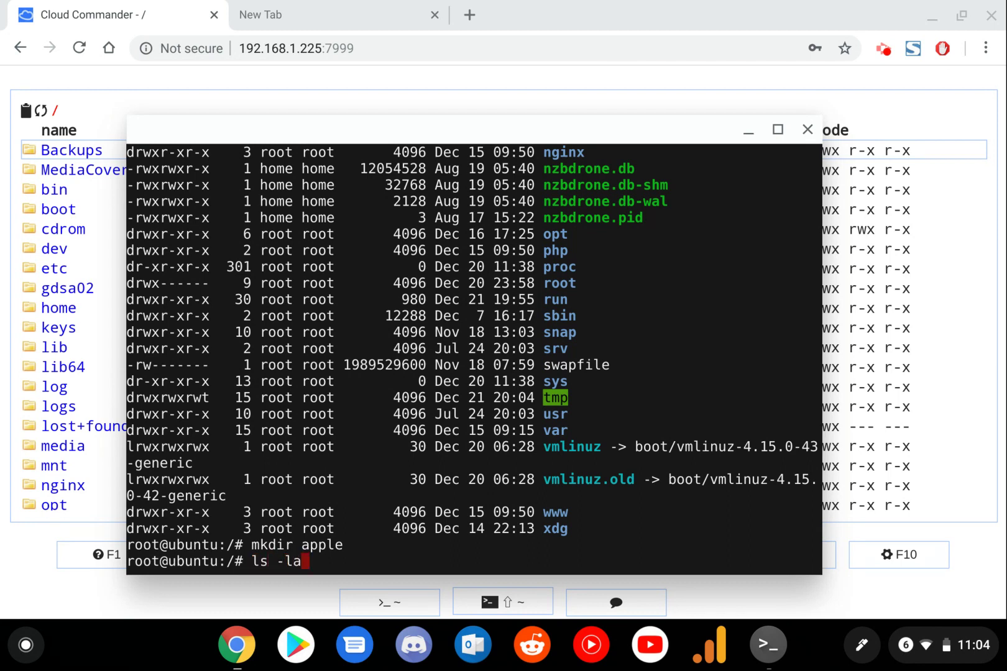
{"action": "key", "text": "Return"}
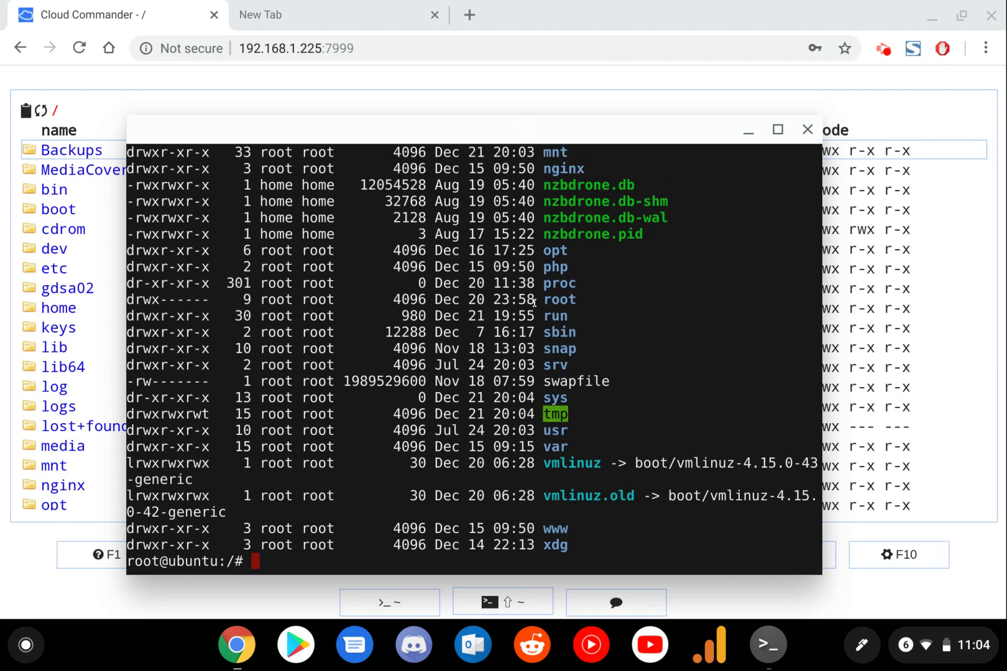
{"action": "type", "text": "ls -lar"}
{"action": "key", "text": "Return"}
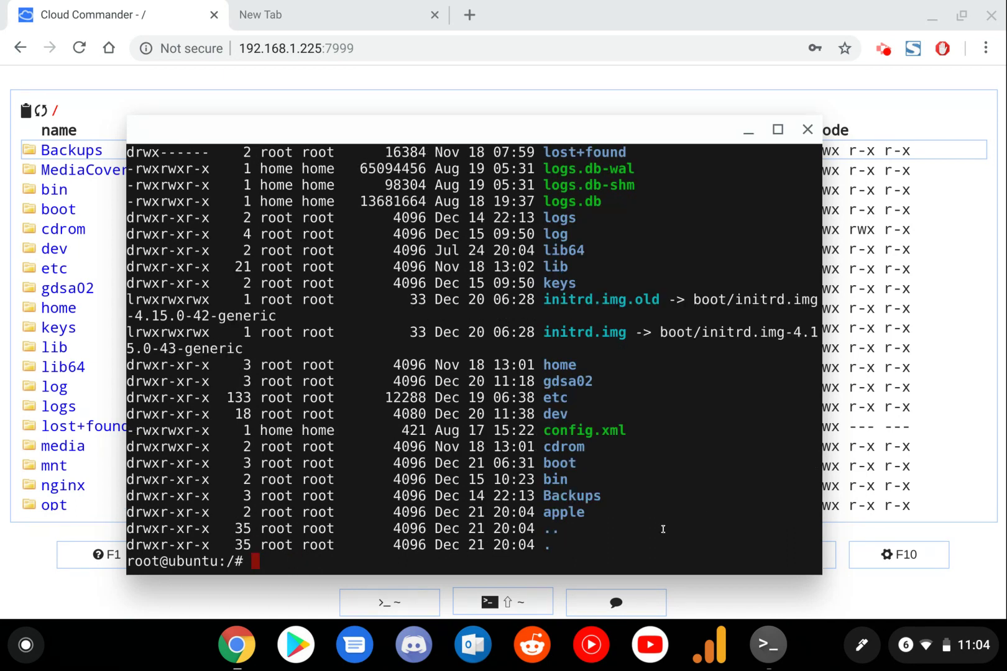
Reload Cloud Commander, open the new apple folder, then return to root.
{"action": "left_click", "coordinate": [321, 48]}
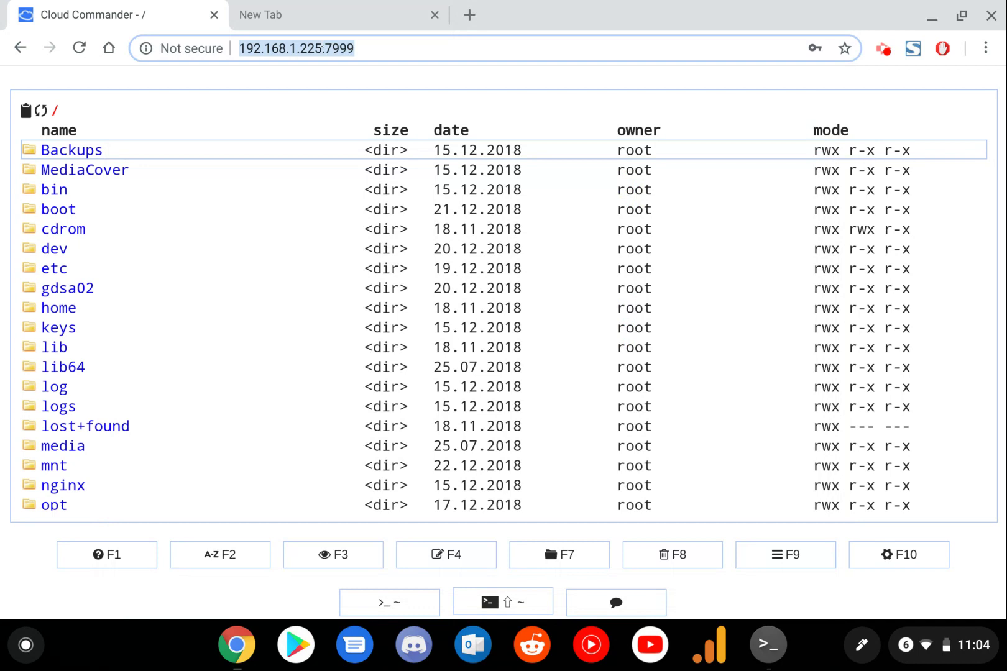
{"action": "key", "text": "Return"}
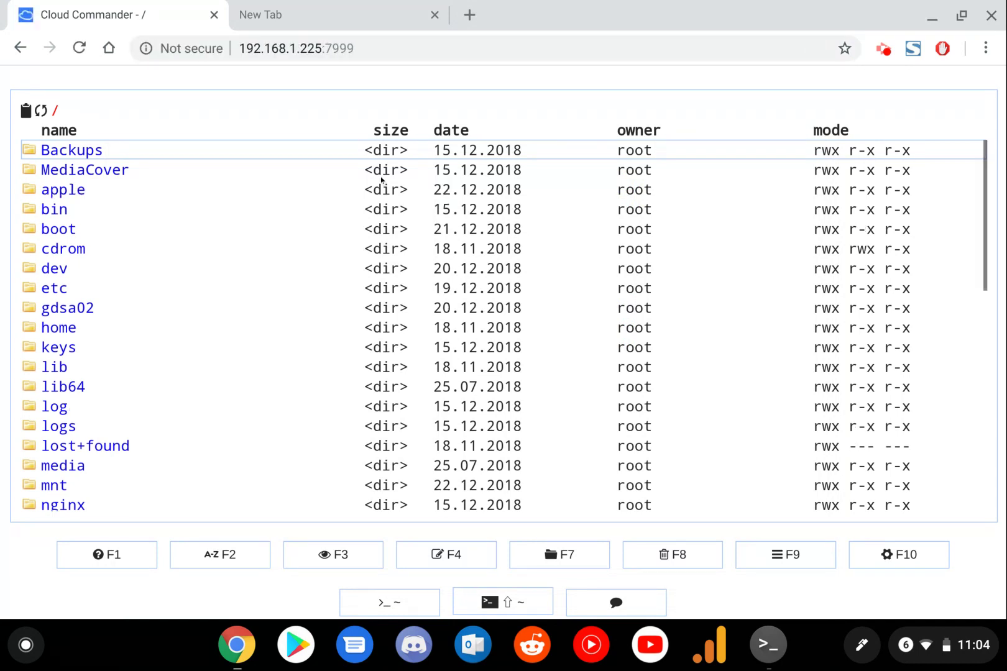
{"action": "left_click", "coordinate": [185, 312]}
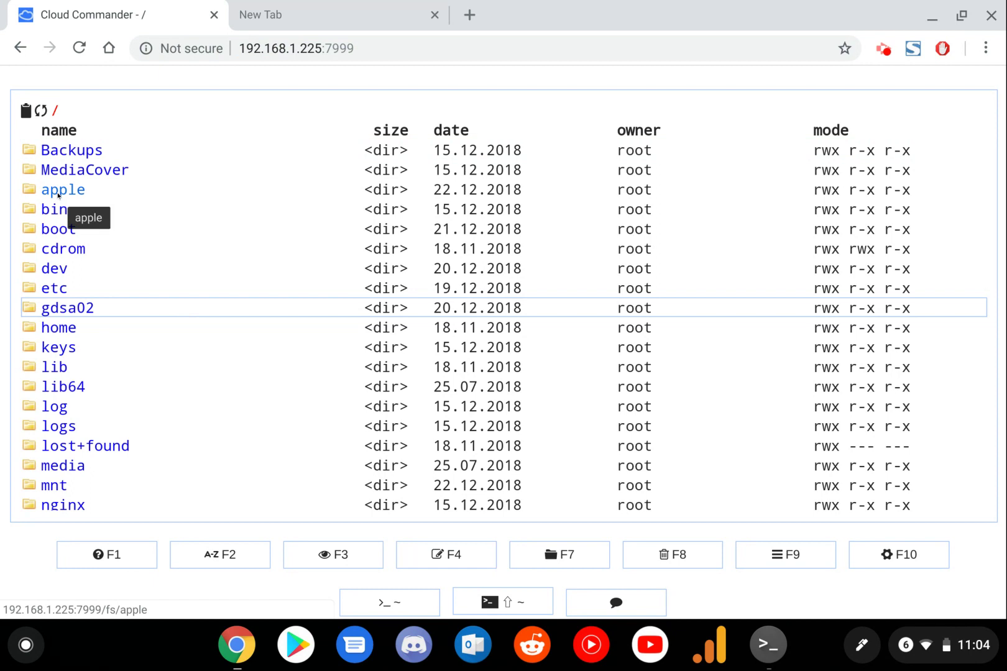
{"action": "left_click", "coordinate": [58, 195]}
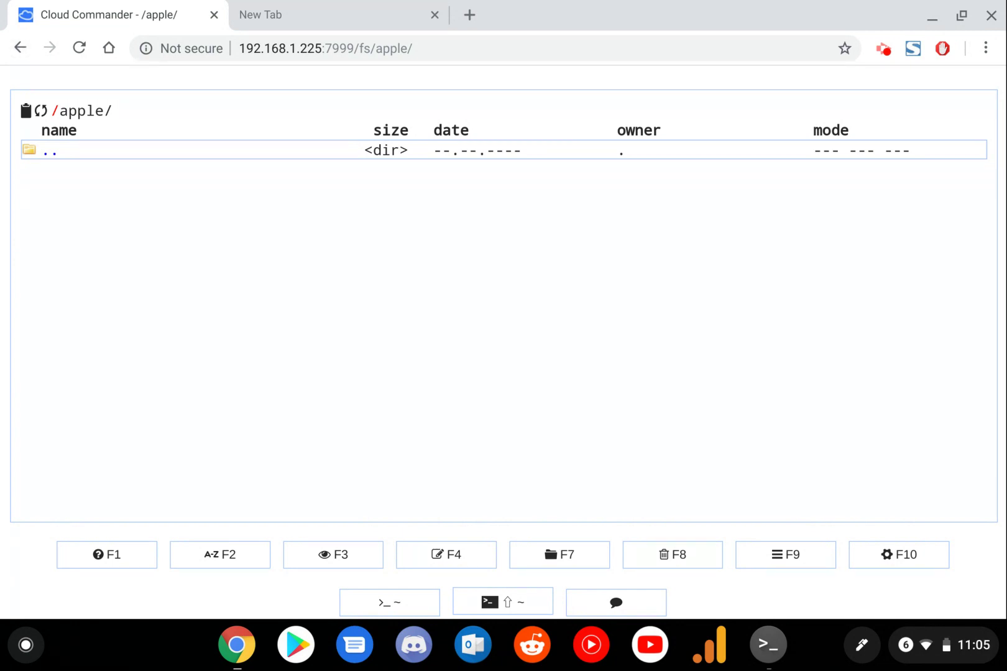
{"action": "left_click", "coordinate": [14, 49]}
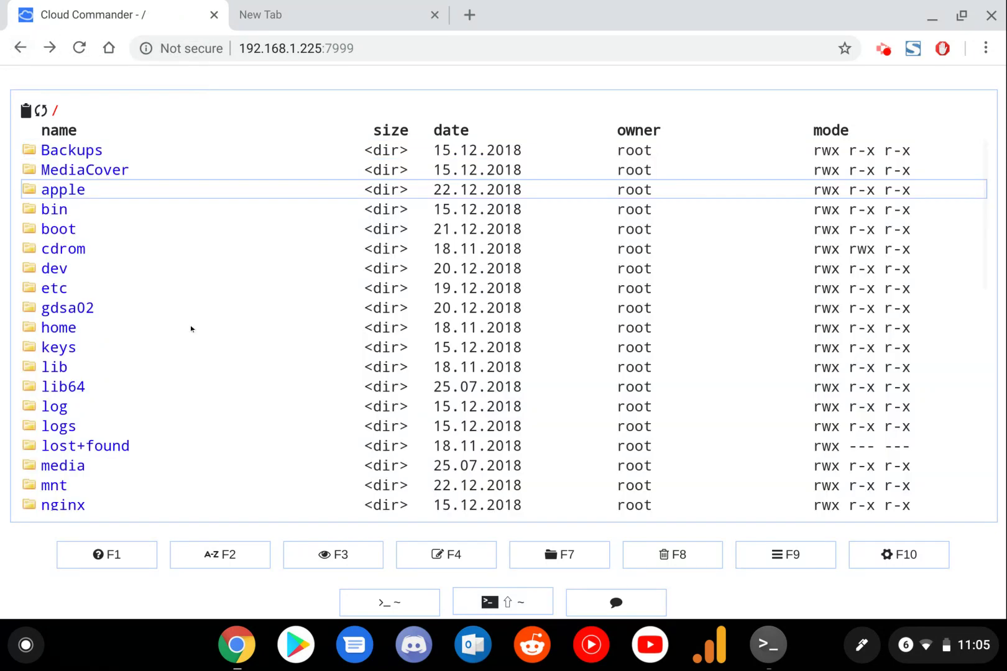
Open gdsa02, inspect funny3222e45's action menu without choosing, and open the configuration settings.
{"action": "scroll", "coordinate": [190, 325], "scroll_direction": "down", "scroll_amount": 2}
{"action": "scroll", "coordinate": [190, 325], "scroll_direction": "up", "scroll_amount": 2}
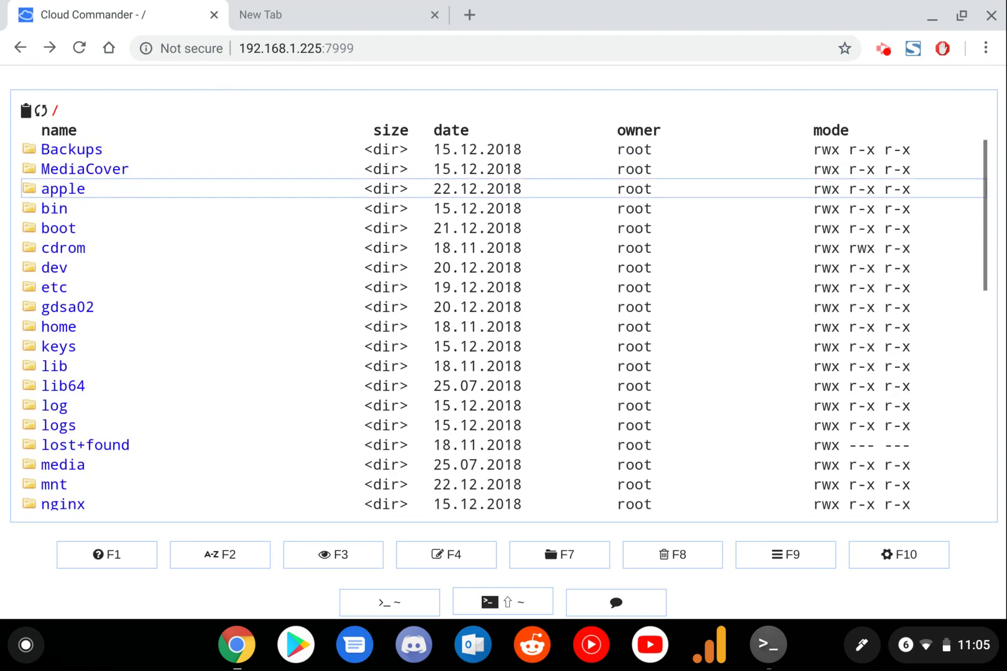
{"action": "scroll", "coordinate": [68, 234], "scroll_direction": "down", "scroll_amount": 1}
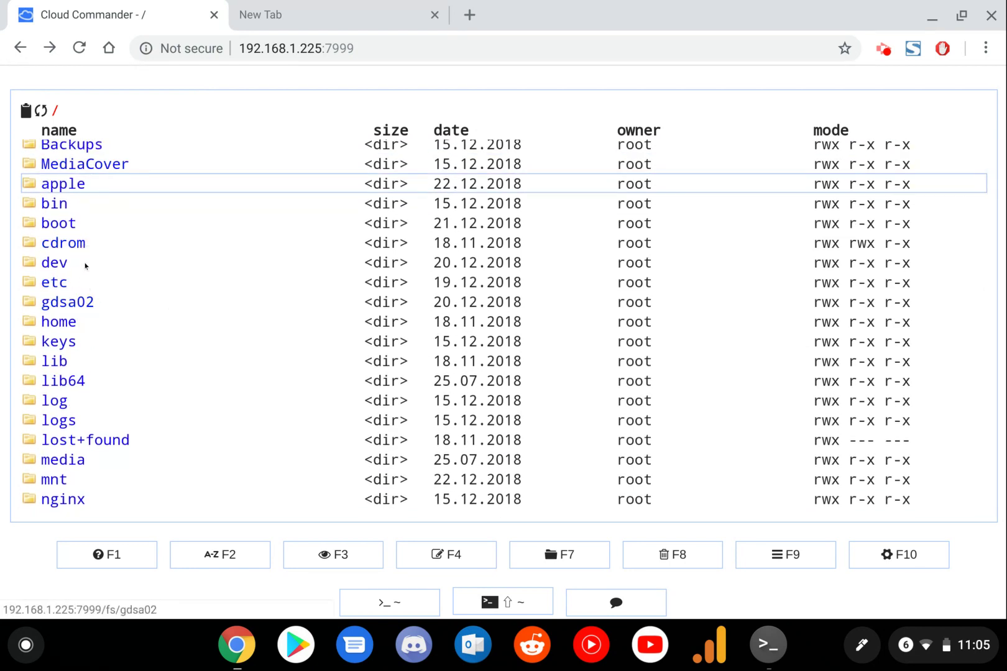
{"action": "left_click", "coordinate": [78, 300]}
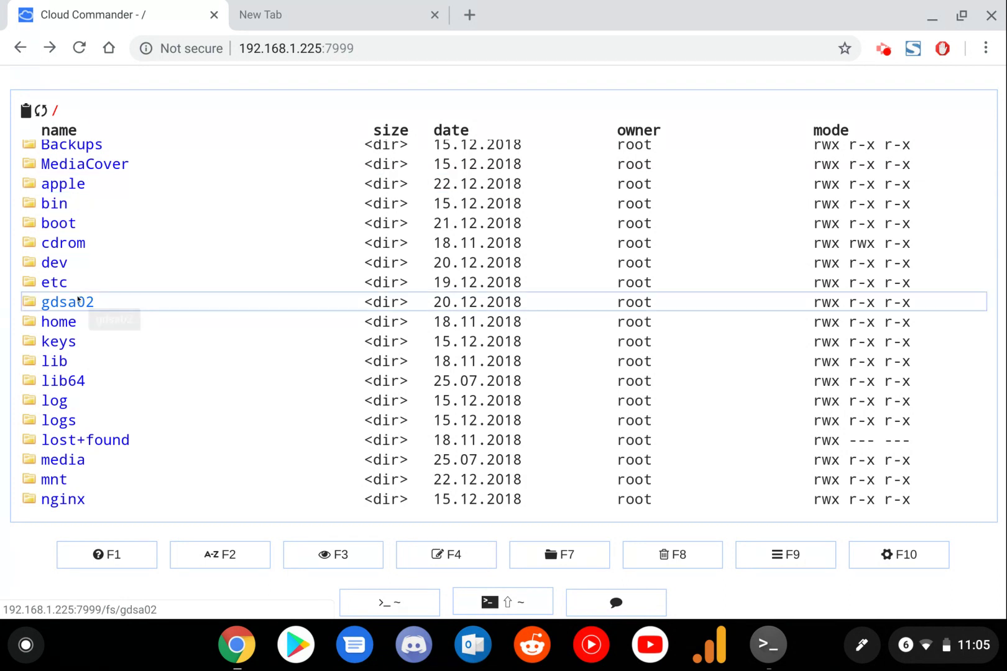
{"action": "double_click", "coordinate": [78, 301]}
{"action": "left_click", "coordinate": [93, 169]}
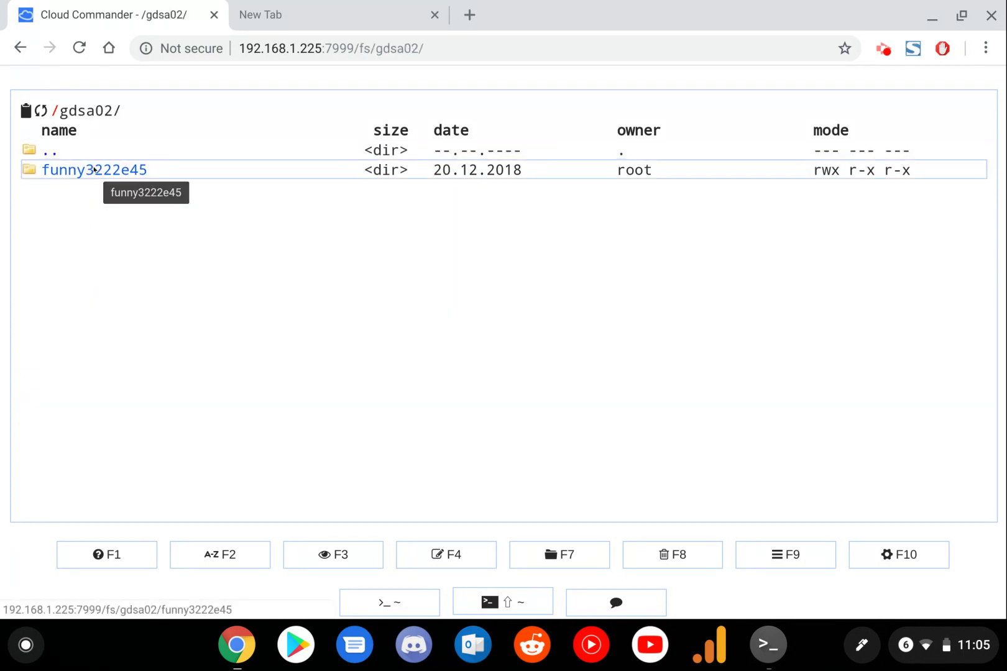
{"action": "right_click", "coordinate": [94, 169]}
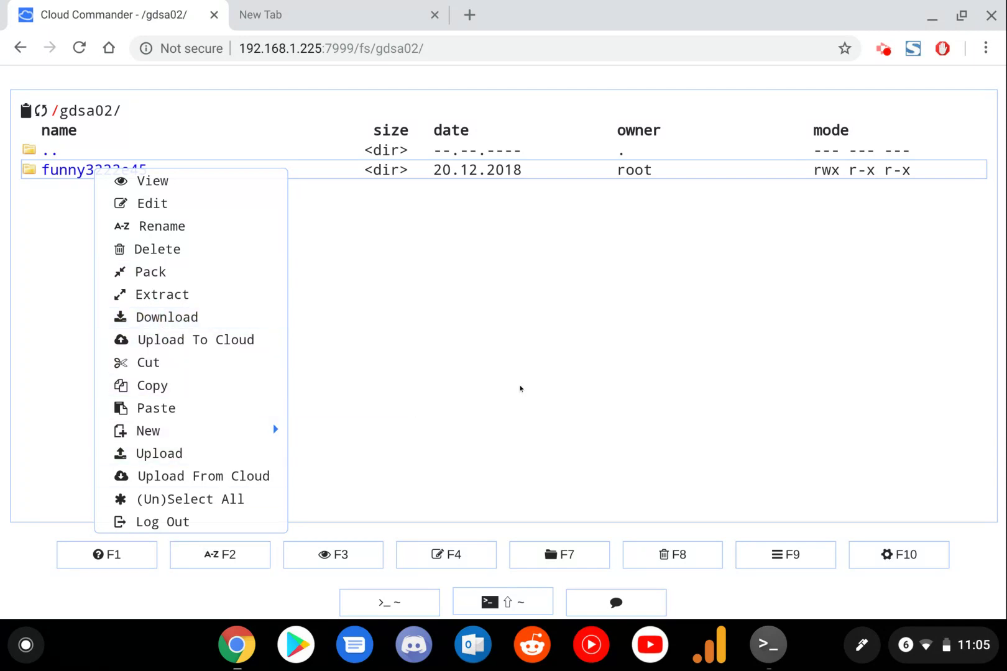
{"action": "left_click", "coordinate": [520, 388]}
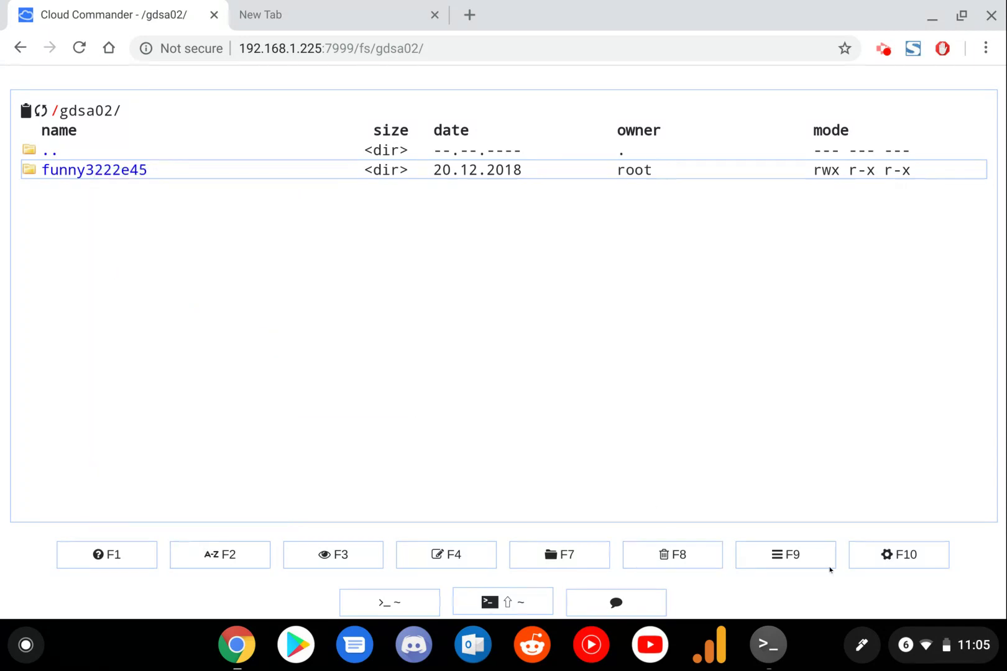
{"action": "left_click", "coordinate": [893, 550]}
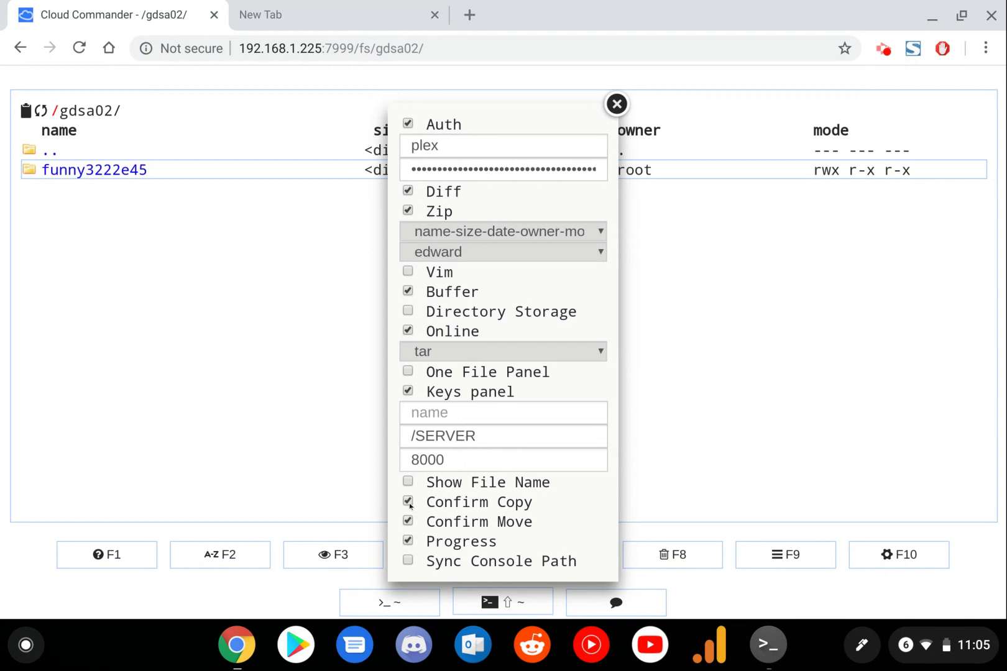
Leave tar selected as the archiver and close the settings panel.
{"action": "left_click", "coordinate": [509, 346]}
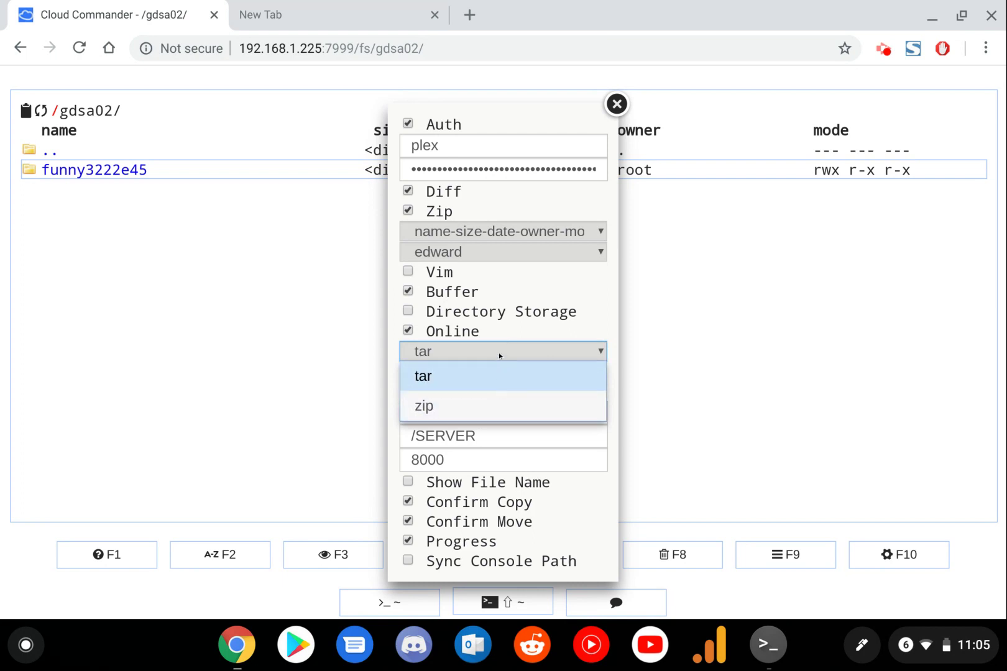
{"action": "left_click", "coordinate": [498, 352]}
{"action": "left_click", "coordinate": [616, 104]}
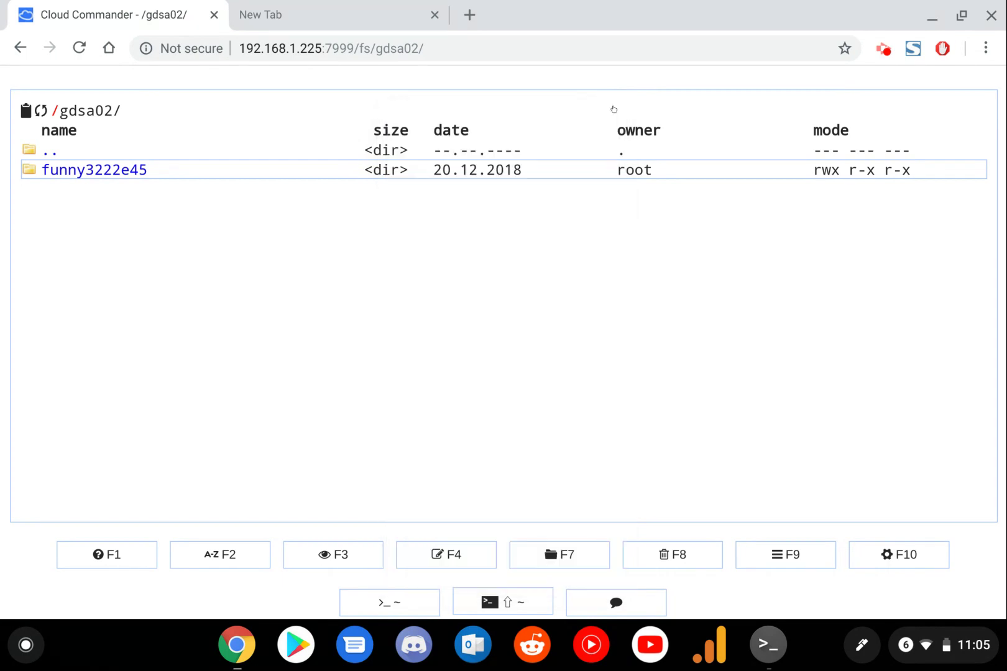
{"action": "right_click", "coordinate": [143, 166]}
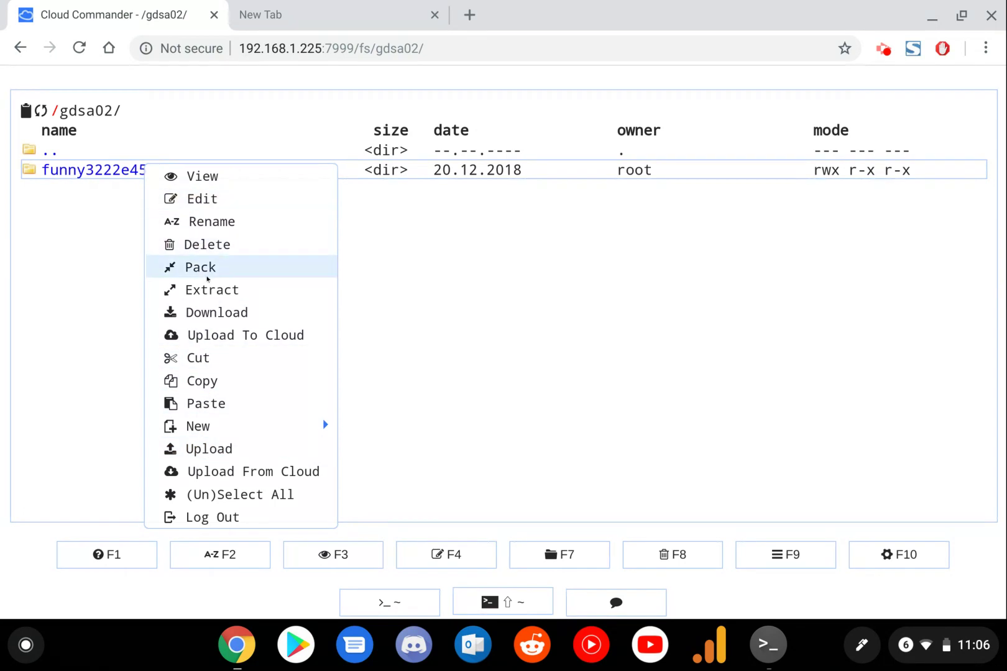
Download funny3222e45 from its context menu as funny3222e45.tar.gz.
{"action": "left_click", "coordinate": [210, 316]}
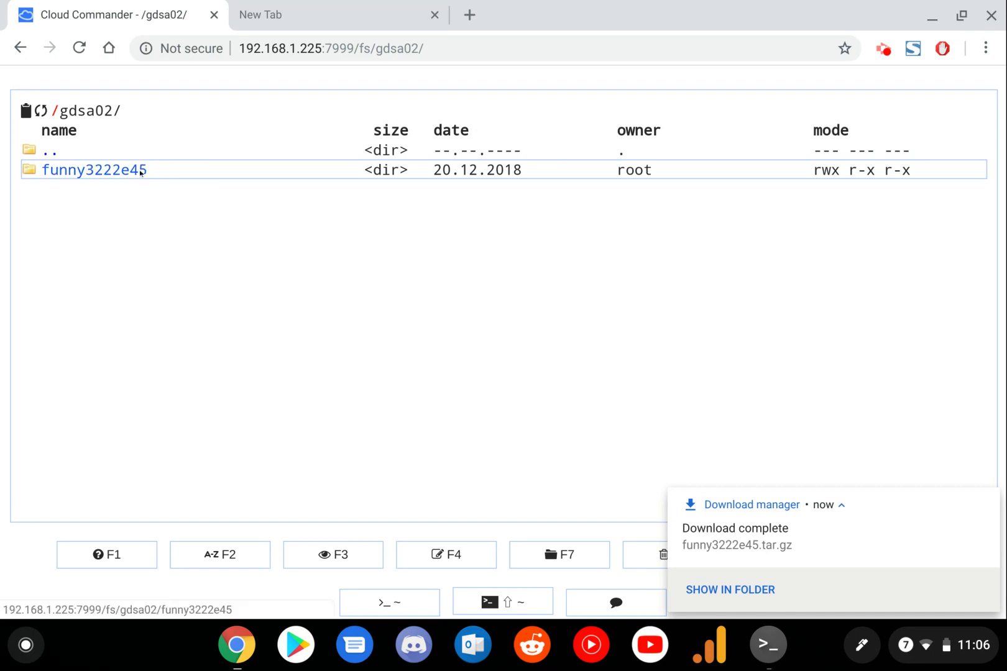
{"action": "right_click", "coordinate": [142, 172]}
Use New > File to create an empty file named edit.sh.
{"action": "mouse_move", "coordinate": [206, 443]}
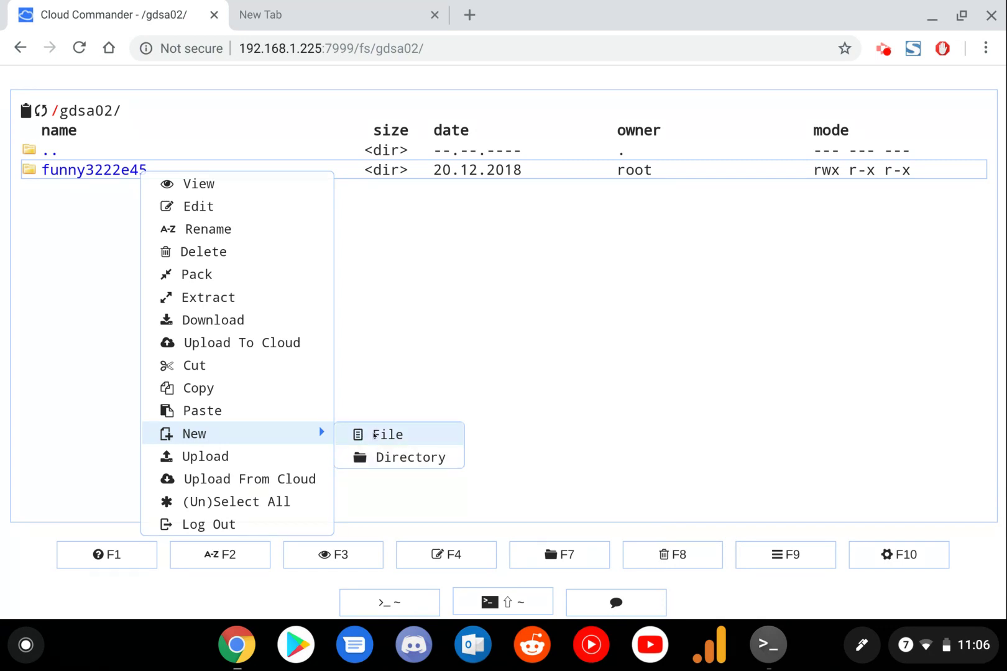
{"action": "left_click", "coordinate": [374, 435]}
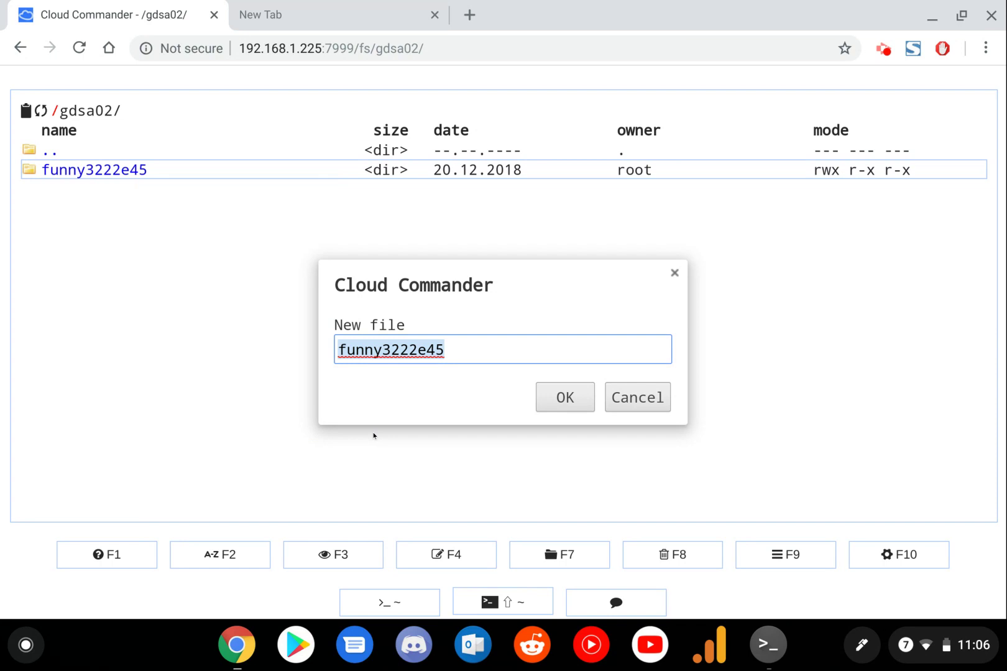
{"action": "type", "text": "edit.sh"}
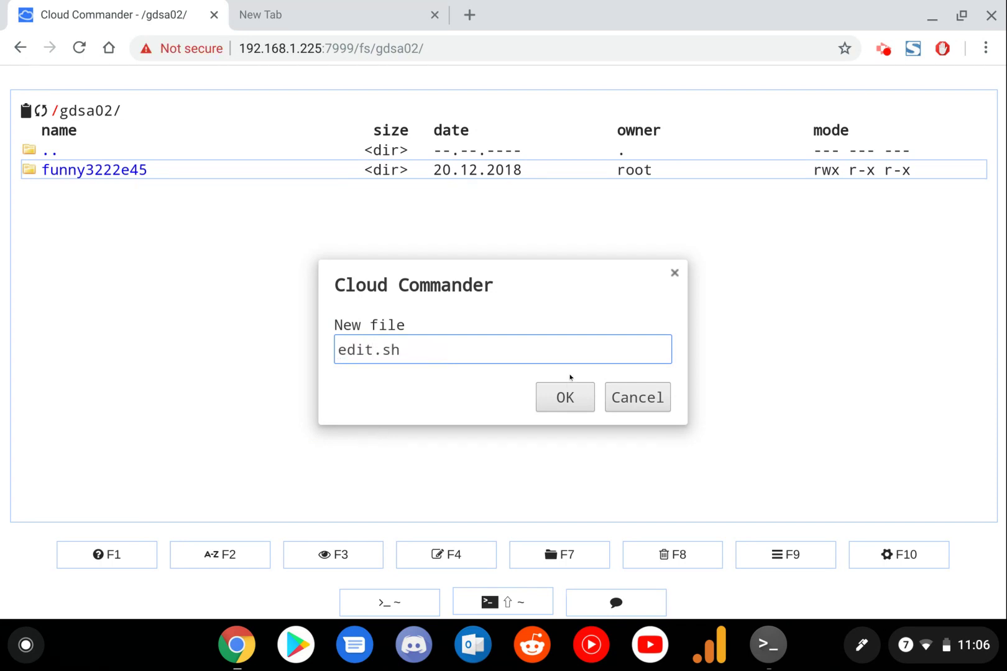
{"action": "left_click", "coordinate": [566, 390]}
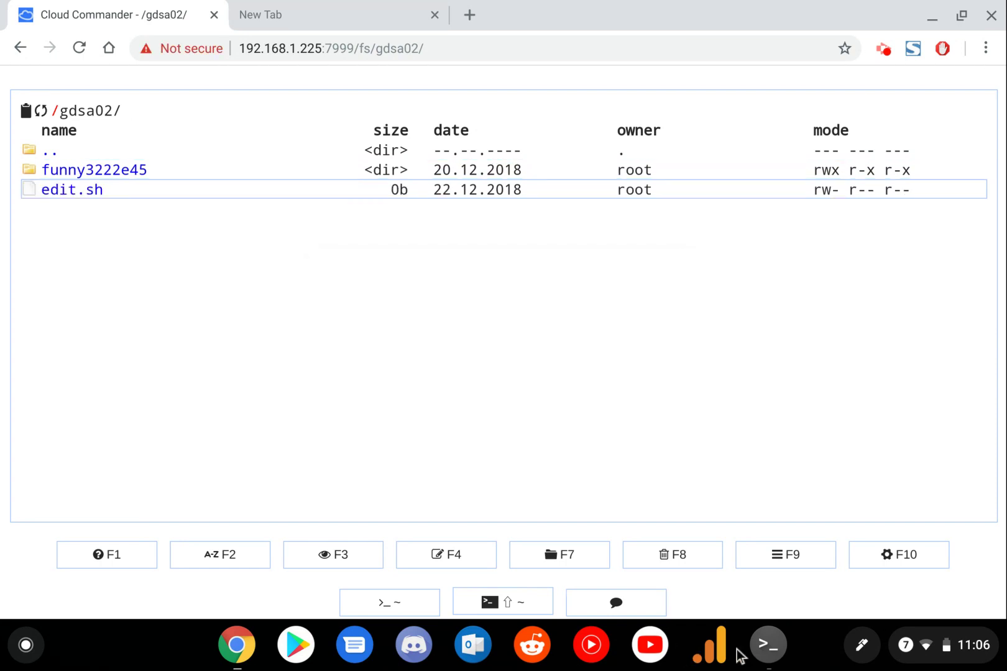
In a terminal, change to /gdsa02 and list it with ls -la.
{"action": "left_click", "coordinate": [767, 641]}
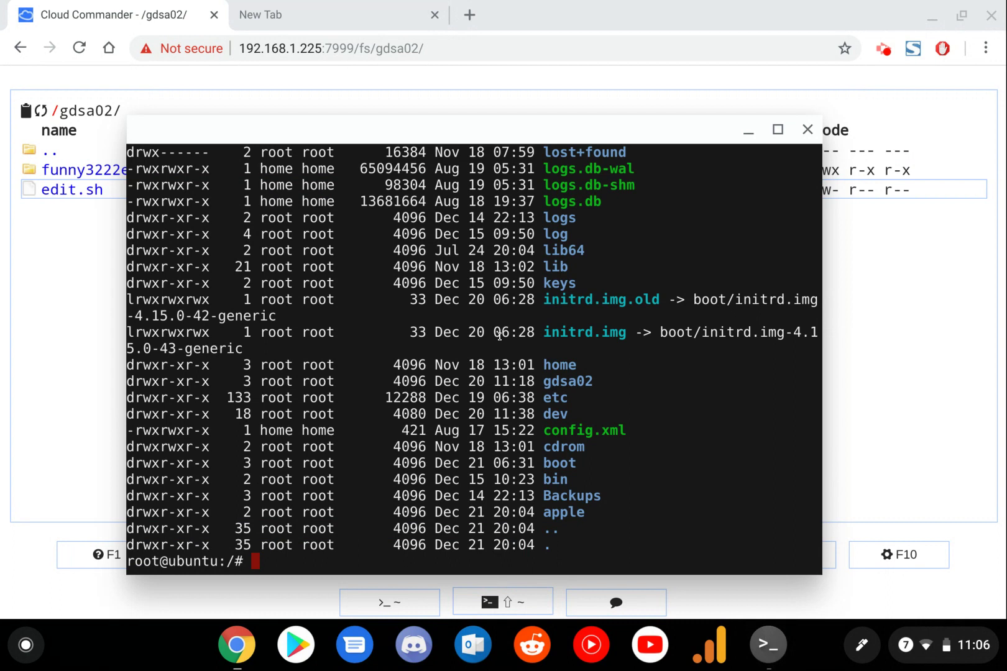
{"action": "type", "text": "cd /gdsa02"}
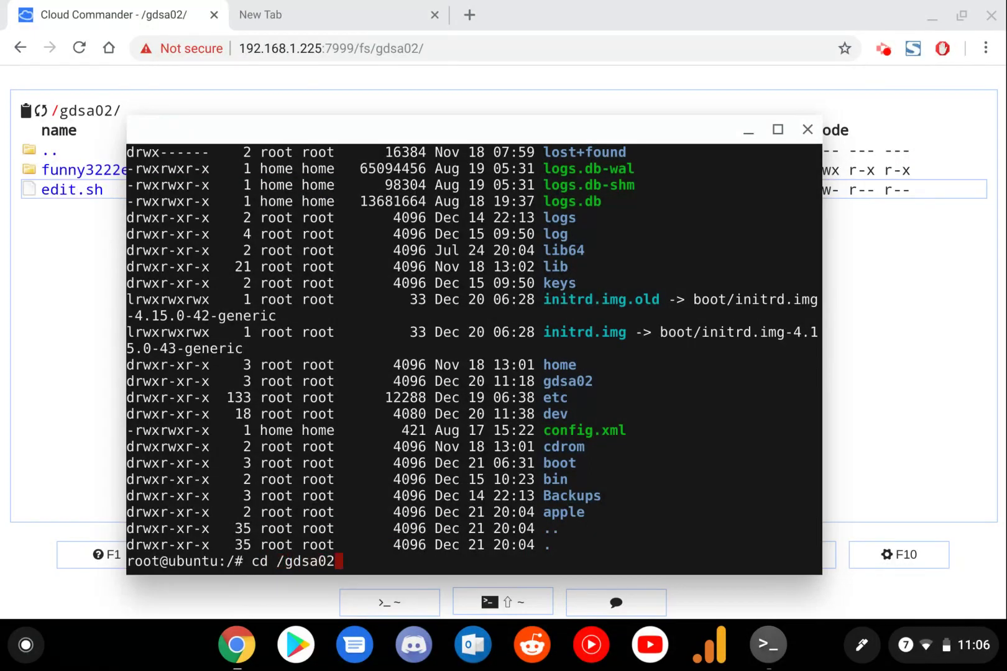
{"action": "key", "text": "Return"}
{"action": "type", "text": "ls -la"}
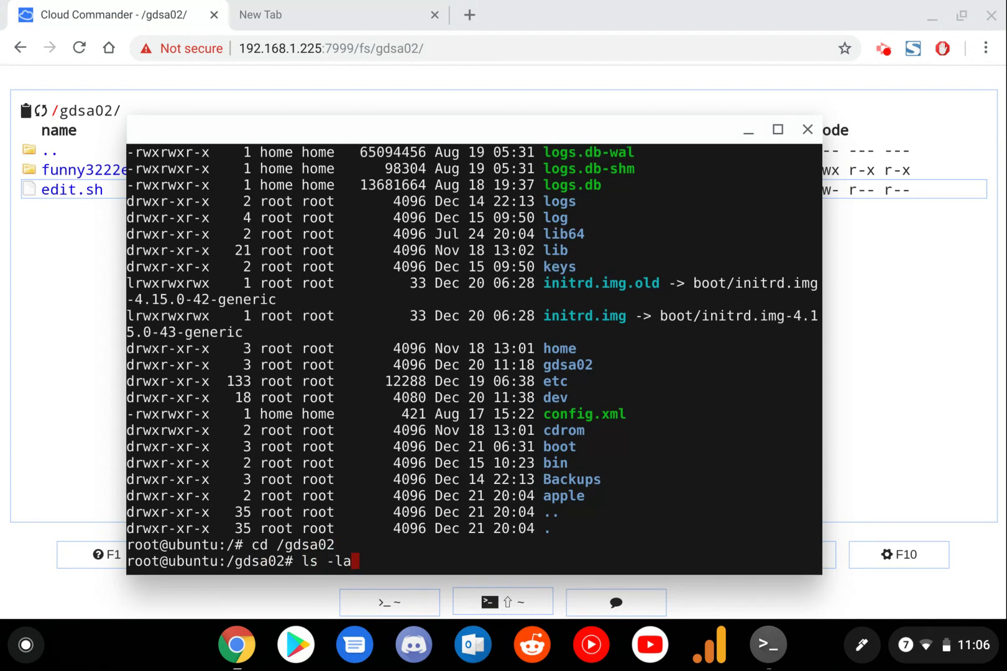
{"action": "key", "text": "Return"}
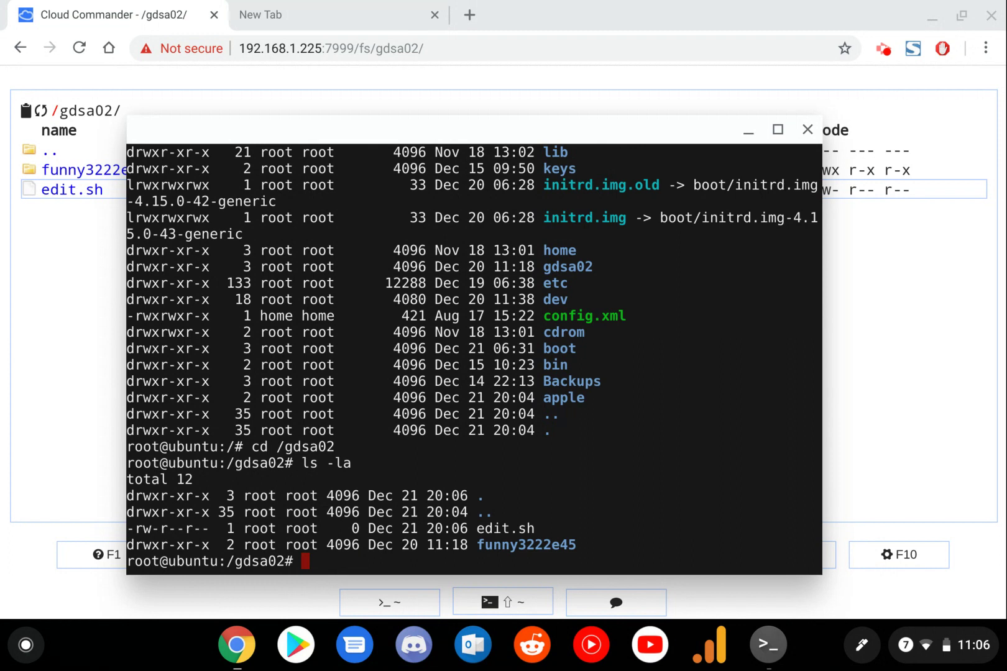
Write 'hello' into edit.sh with nano, save it, and close the terminal.
{"action": "type", "text": "nano edit.sh"}
{"action": "key", "text": "Return"}
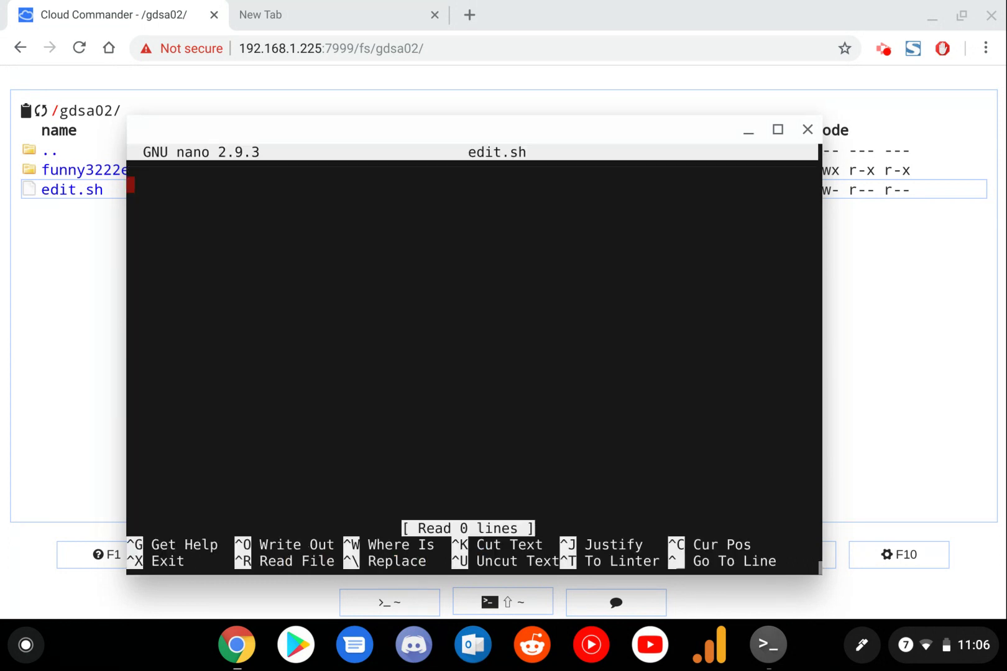
{"action": "type", "text": "hello"}
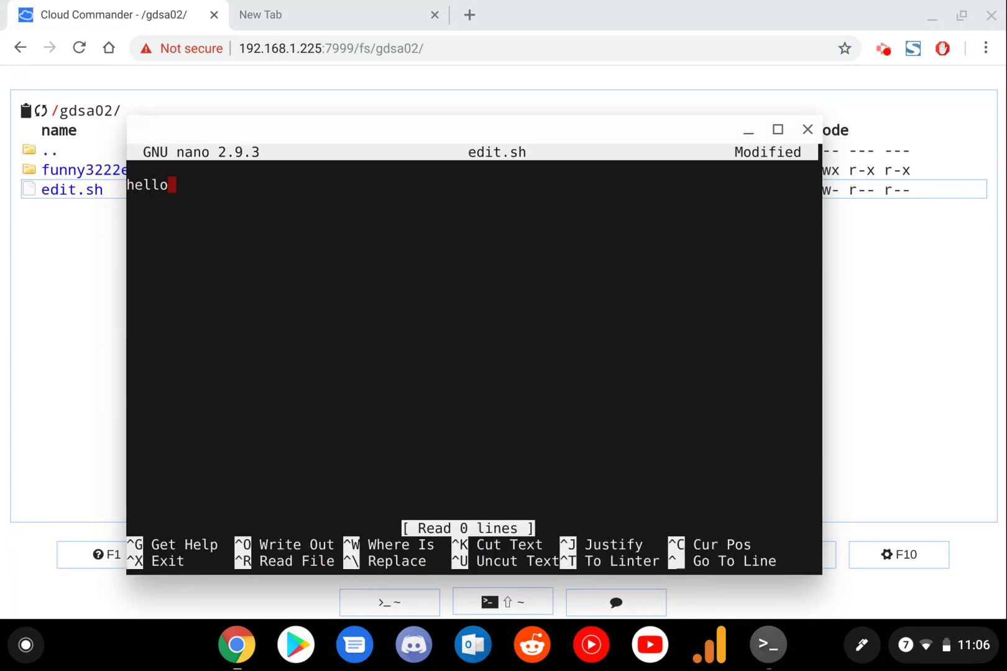
{"action": "key", "text": "ctrl+x"}
{"action": "key", "text": "y"}
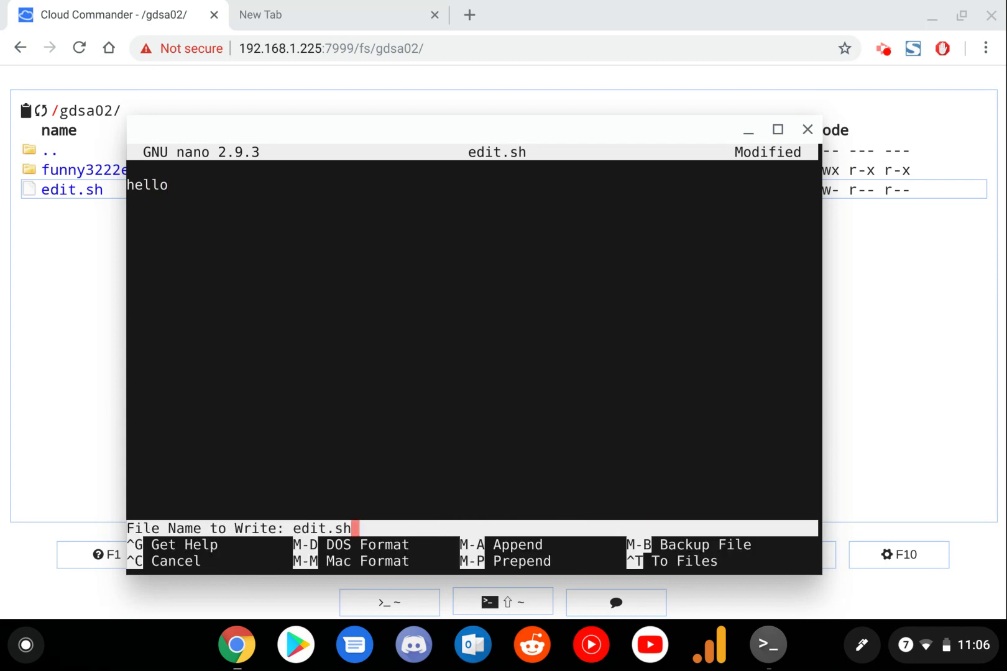
{"action": "key", "text": "Return"}
{"action": "key", "text": "Escape"}
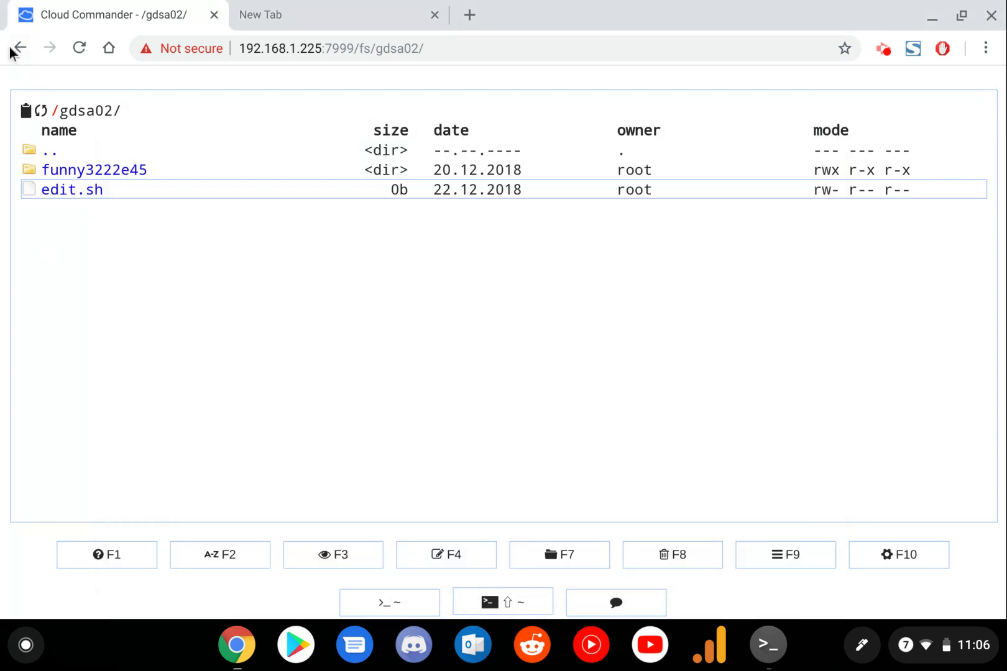
Refresh the listing so edit.sh shows 6b, then view it to confirm 'hello'.
{"action": "left_click", "coordinate": [37, 111]}
{"action": "left_click", "coordinate": [532, 536]}
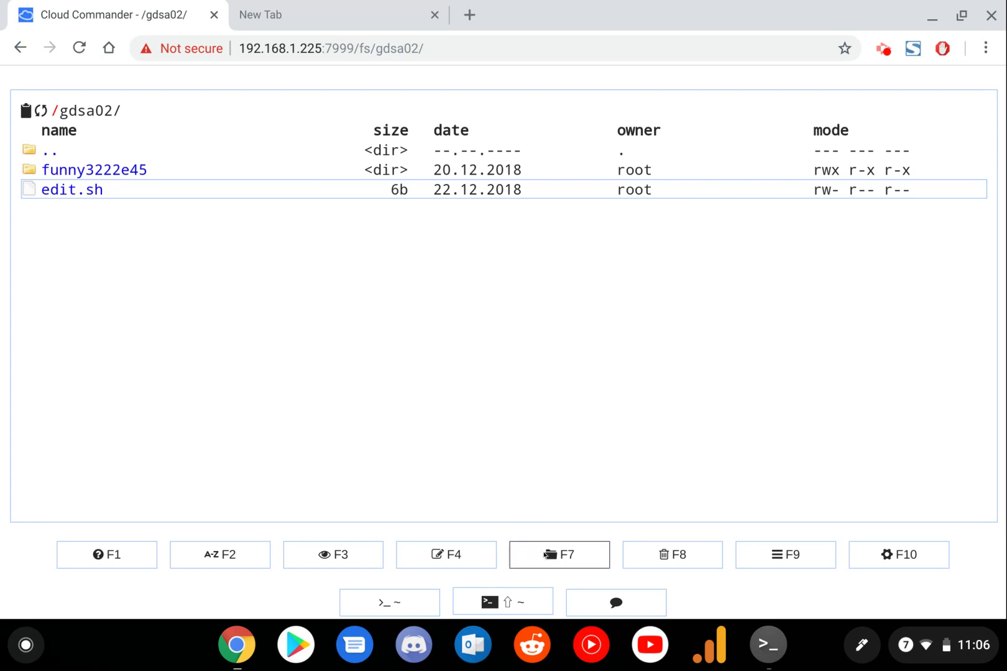
{"action": "left_click", "coordinate": [610, 393]}
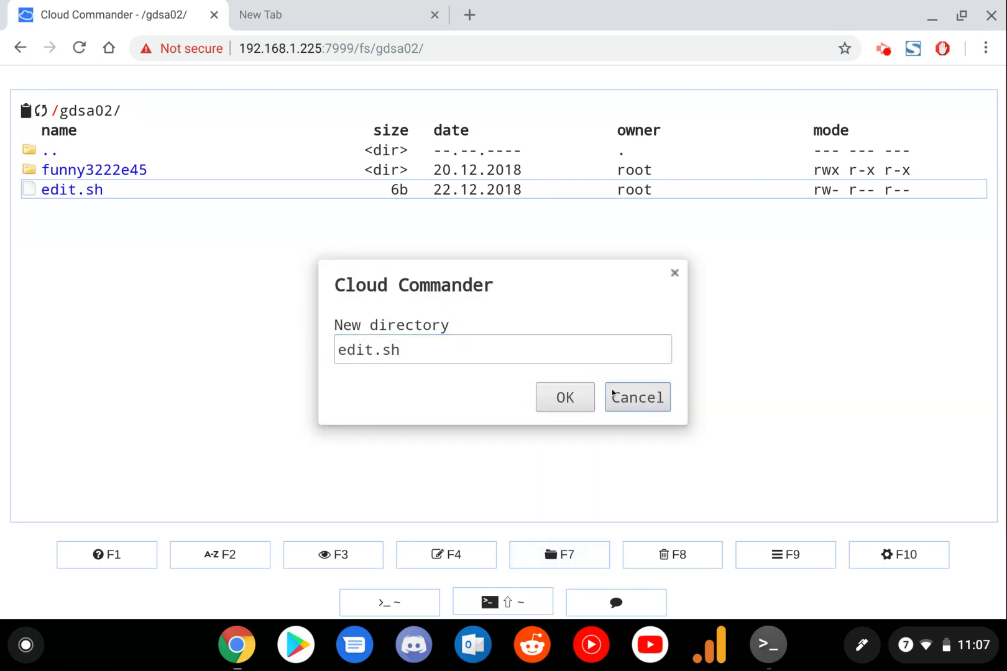
{"action": "left_click", "coordinate": [320, 563]}
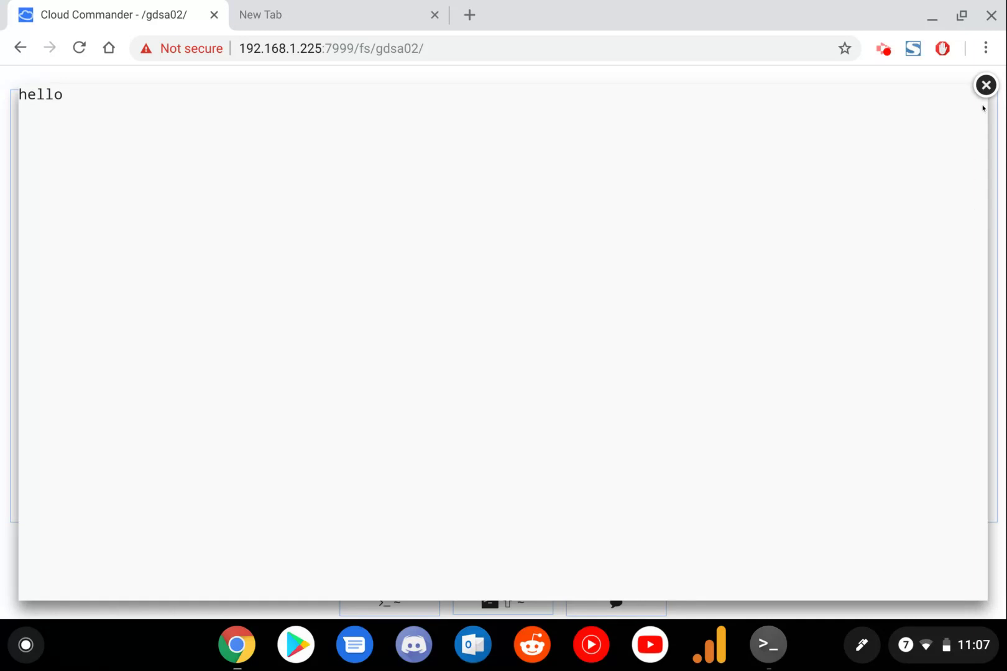
{"action": "left_click", "coordinate": [980, 89]}
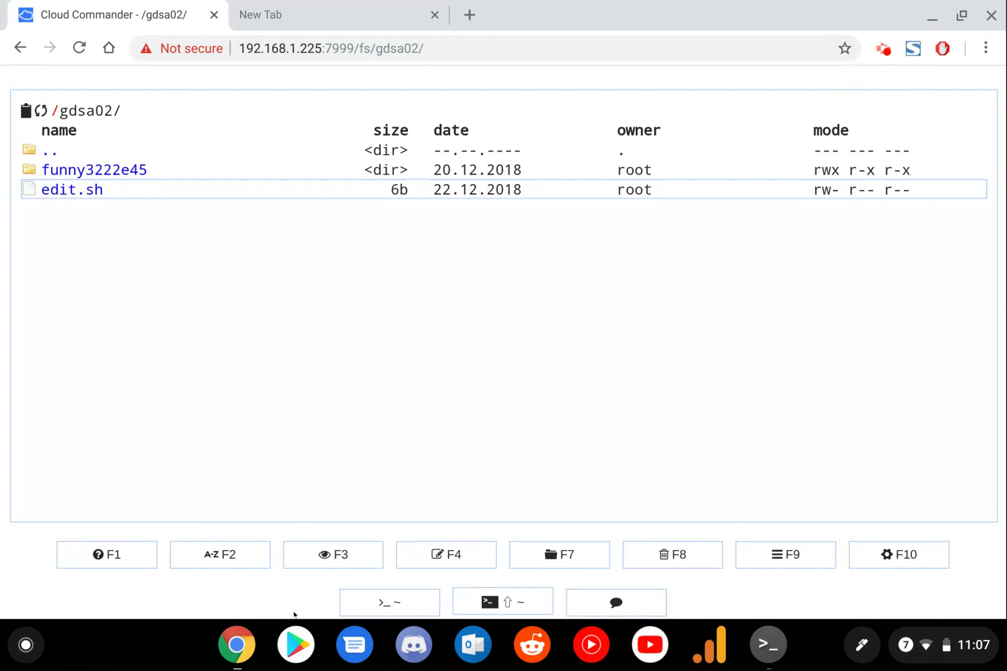
Open the web console and list the current directory with ls -la.
{"action": "left_click", "coordinate": [377, 604]}
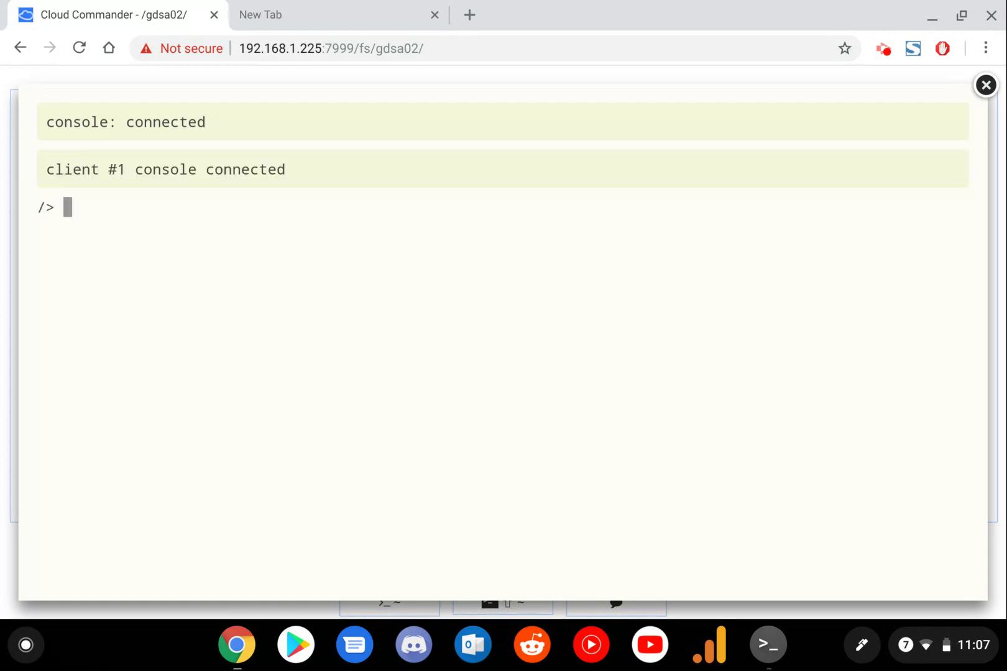
{"action": "type", "text": "cd"}
{"action": "key", "text": "BackSpace"}
{"action": "key", "text": "BackSpace"}
{"action": "type", "text": "cd"}
{"action": "key", "text": "BackSpace"}
{"action": "key", "text": "BackSpace"}
{"action": "type", "text": "ls -la"}
{"action": "key", "text": "Return"}
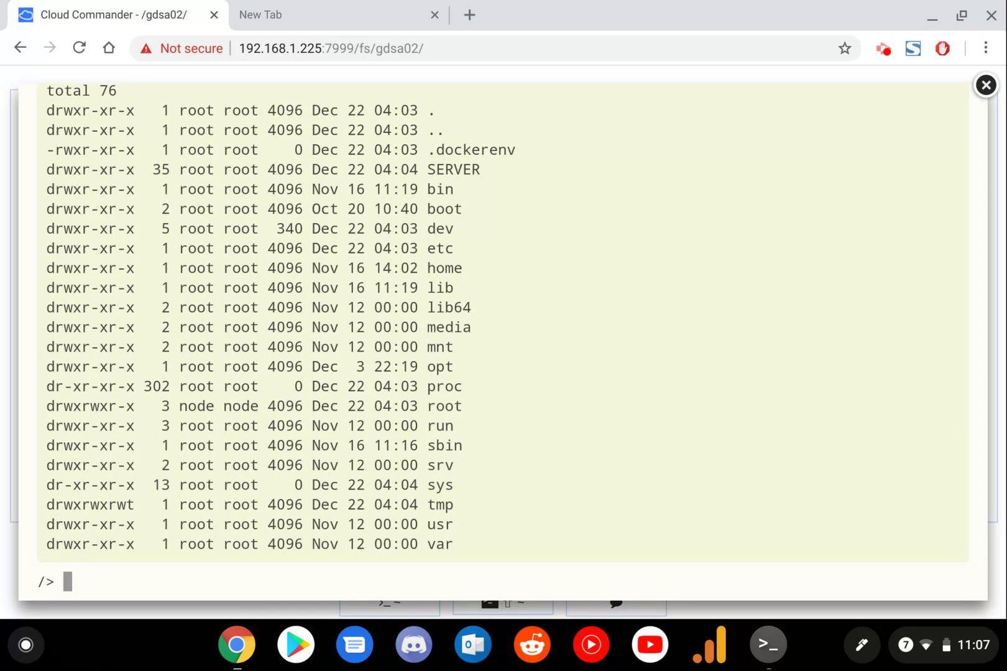
Change to / and create bat.txt with touch, checking it with ls -l.
{"action": "type", "text": "mk"}
{"action": "key", "text": "BackSpace"}
{"action": "key", "text": "BackSpace"}
{"action": "type", "text": "cd /"}
{"action": "key", "text": "Return"}
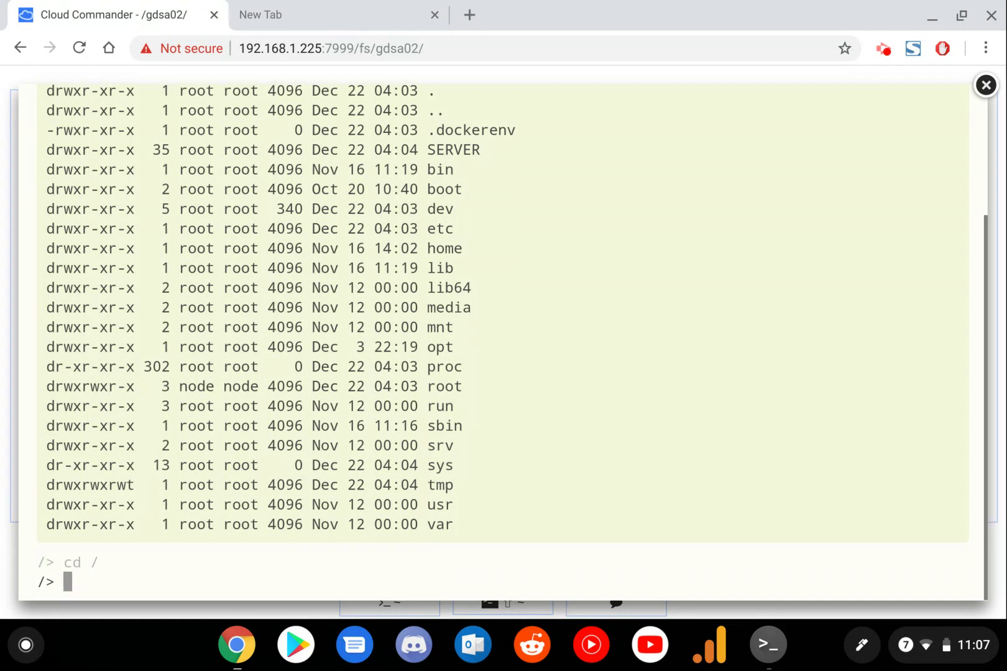
{"action": "type", "text": "touch"}
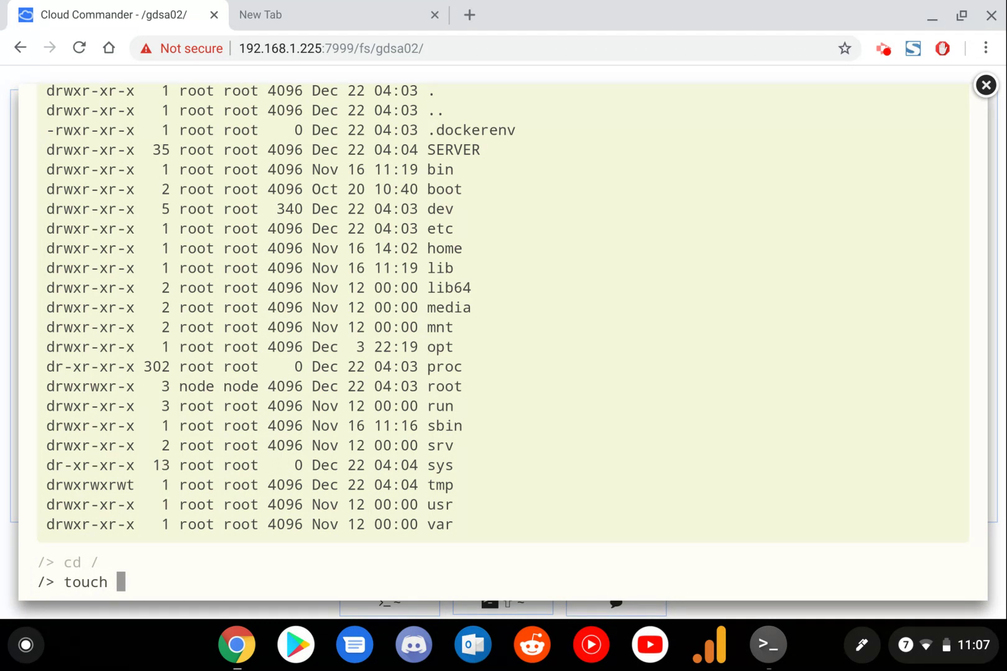
{"action": "type", "text": " bat.txt"}
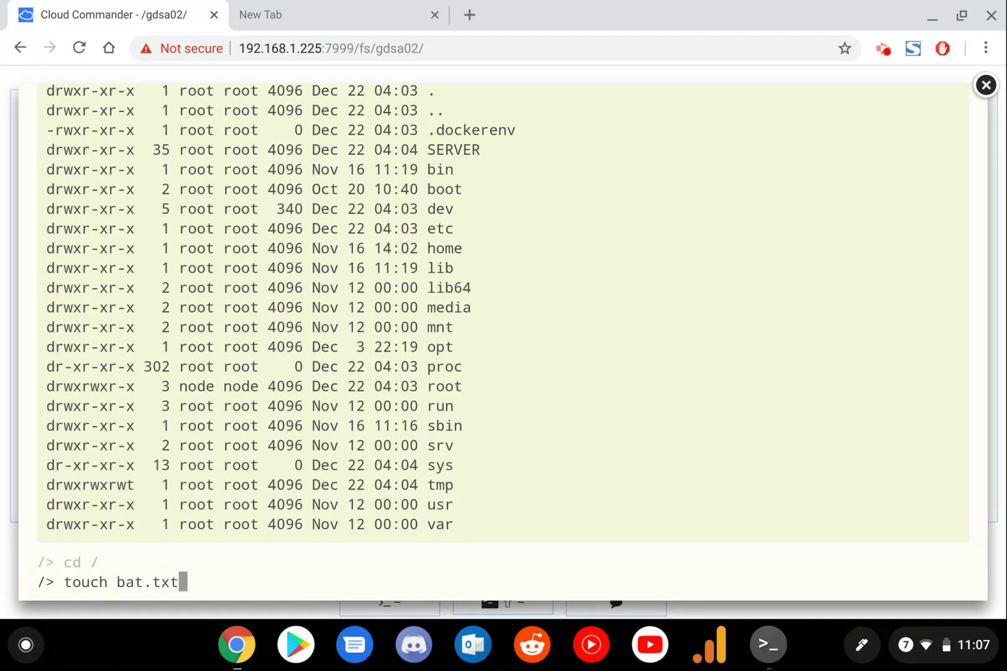
{"action": "key", "text": "Return"}
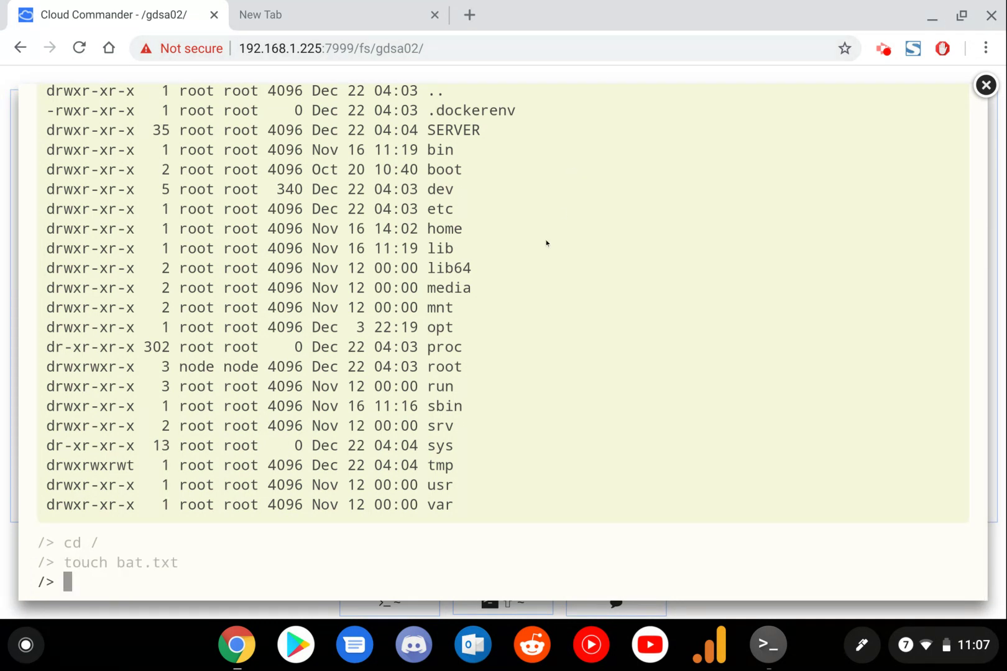
{"action": "type", "text": "ls -l"}
{"action": "key", "text": "Return"}
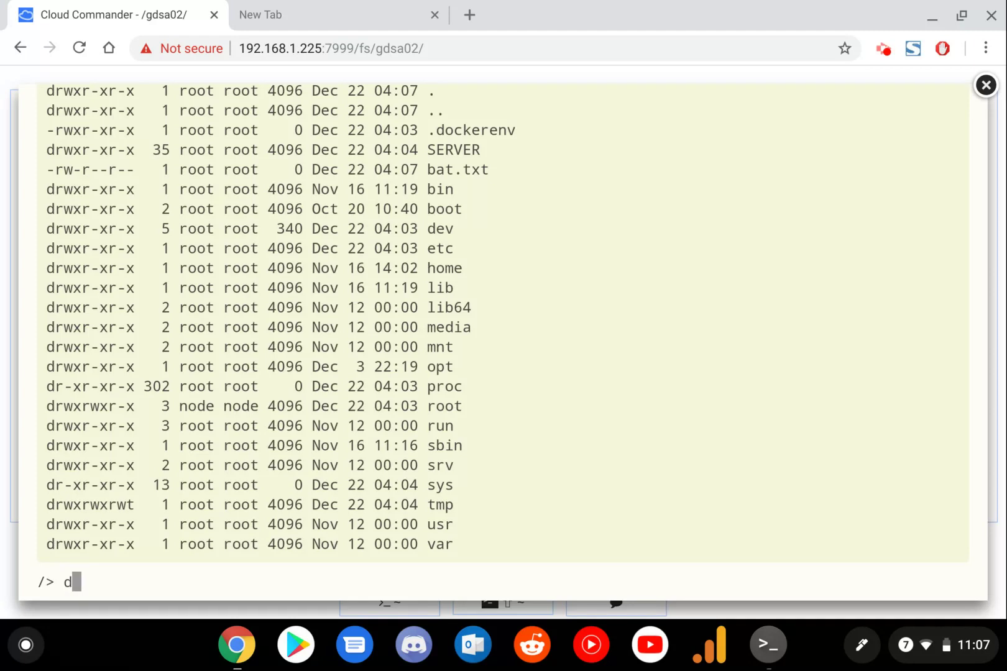
Try running plexguide, rename bat.txt to corn.txt, and confirm with ls -la.
{"action": "type", "text": "ple"}
{"action": "key", "text": "BackSpace"}
{"action": "key", "text": "BackSpace"}
{"action": "type", "text": "lexguide"}
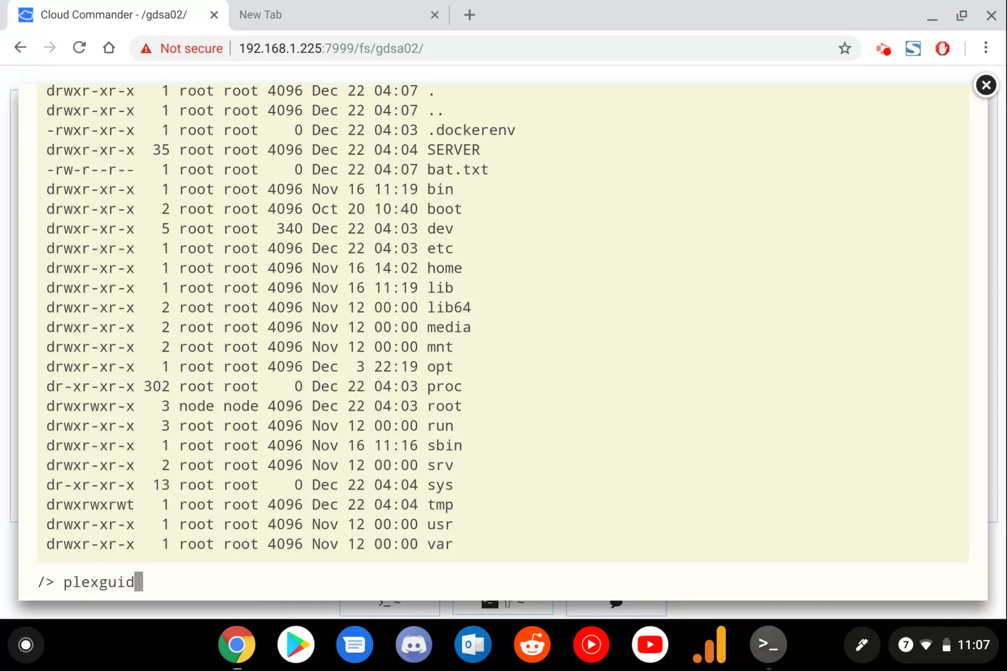
{"action": "key", "text": "Return"}
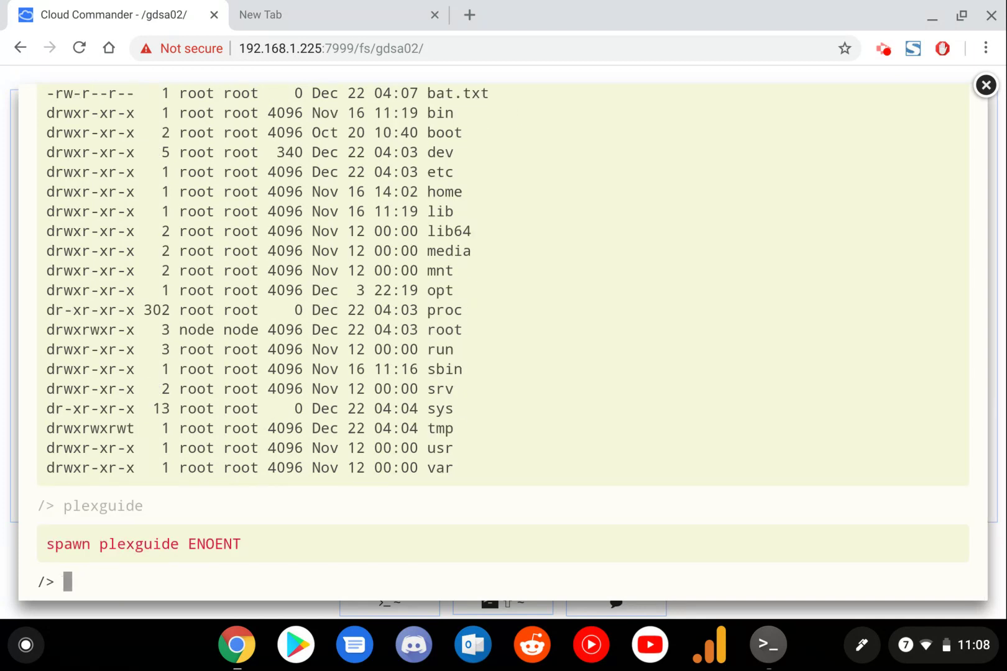
{"action": "type", "text": "mv bat.txt "}
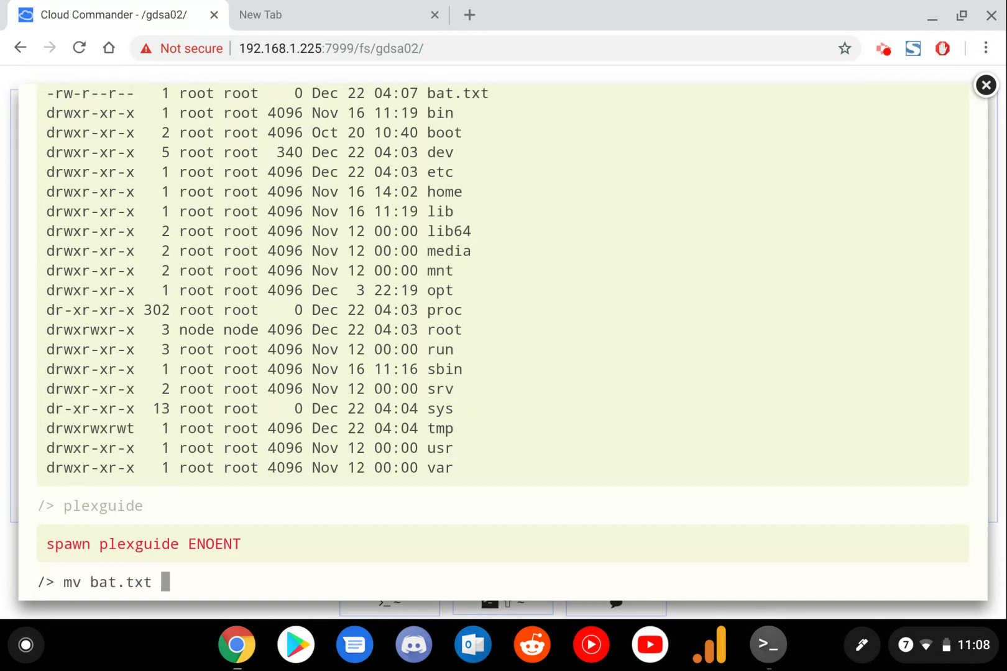
{"action": "type", "text": "corn.txt"}
{"action": "key", "text": "Return"}
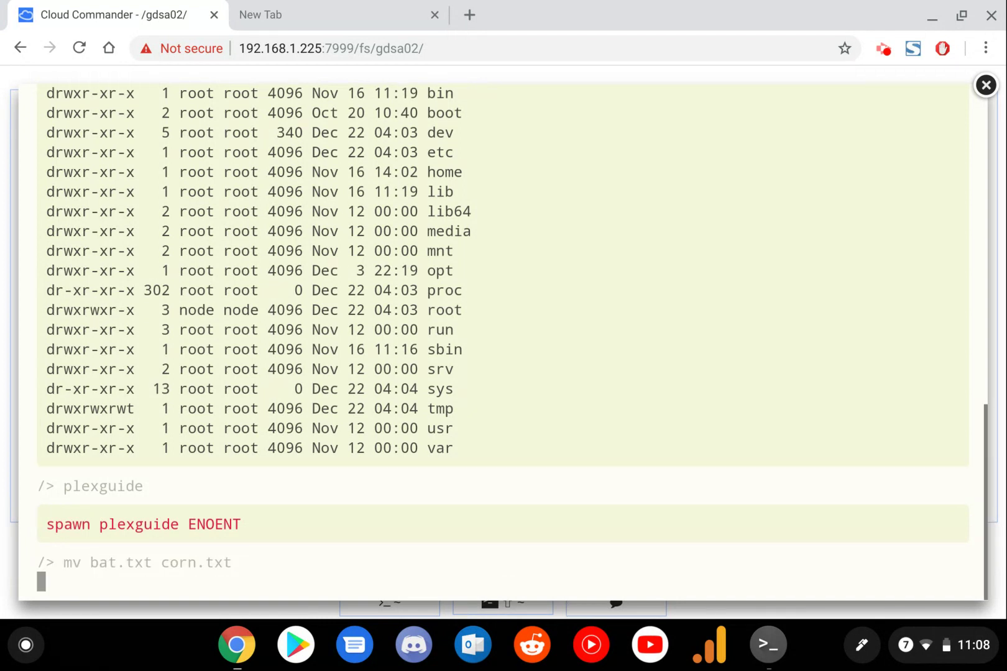
{"action": "type", "text": "ls -la"}
{"action": "key", "text": "Return"}
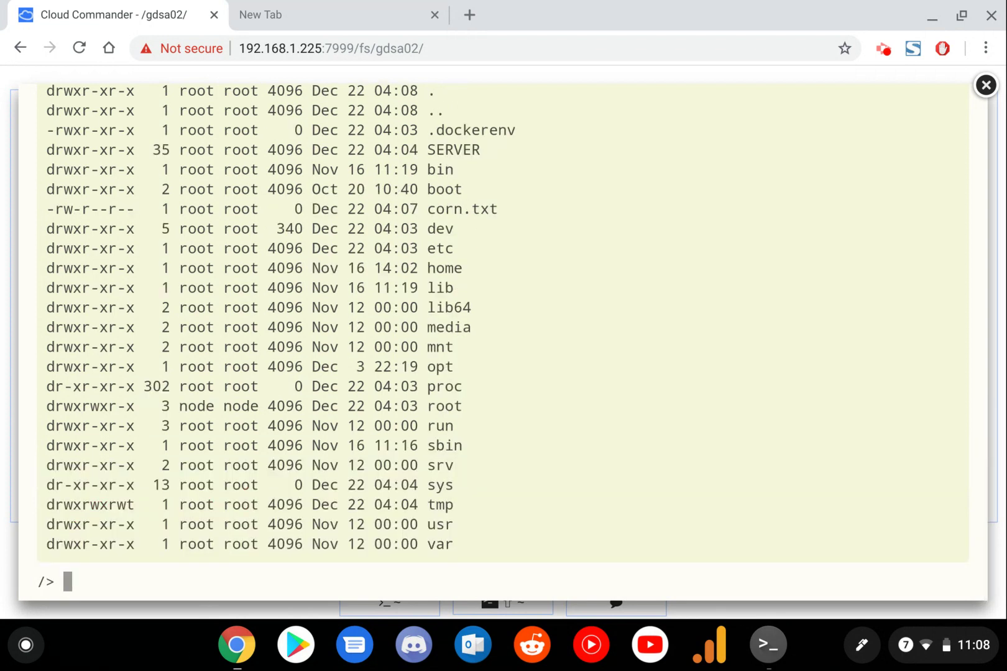
{"action": "left_click", "coordinate": [980, 87]}
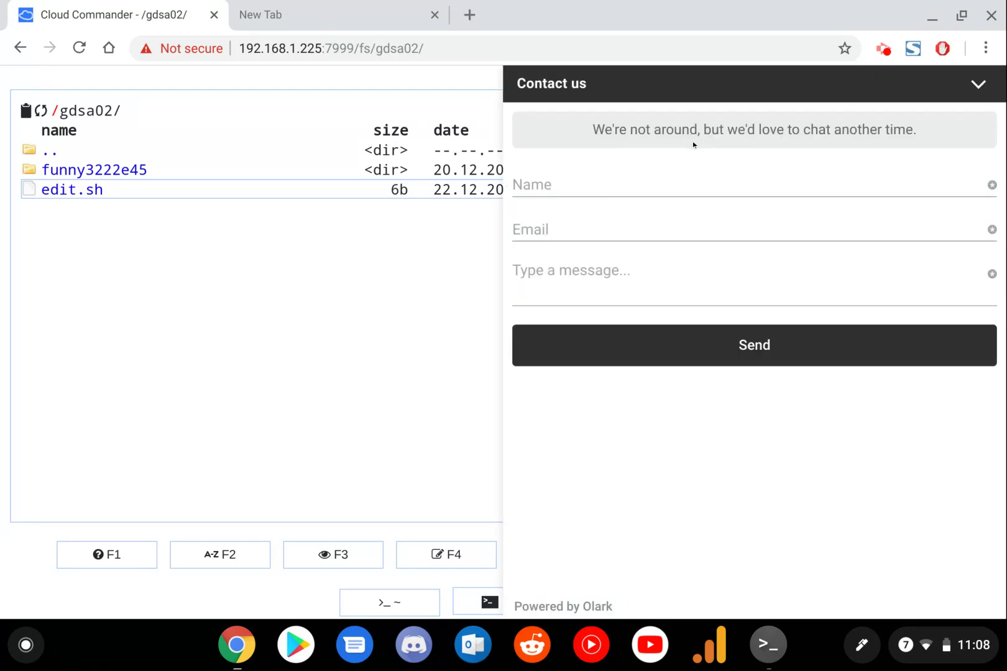
Collapse the Olark 'Contact us' chat panel, revealing the /gdsa02/ listing with edit.sh.
{"action": "left_click", "coordinate": [976, 84]}
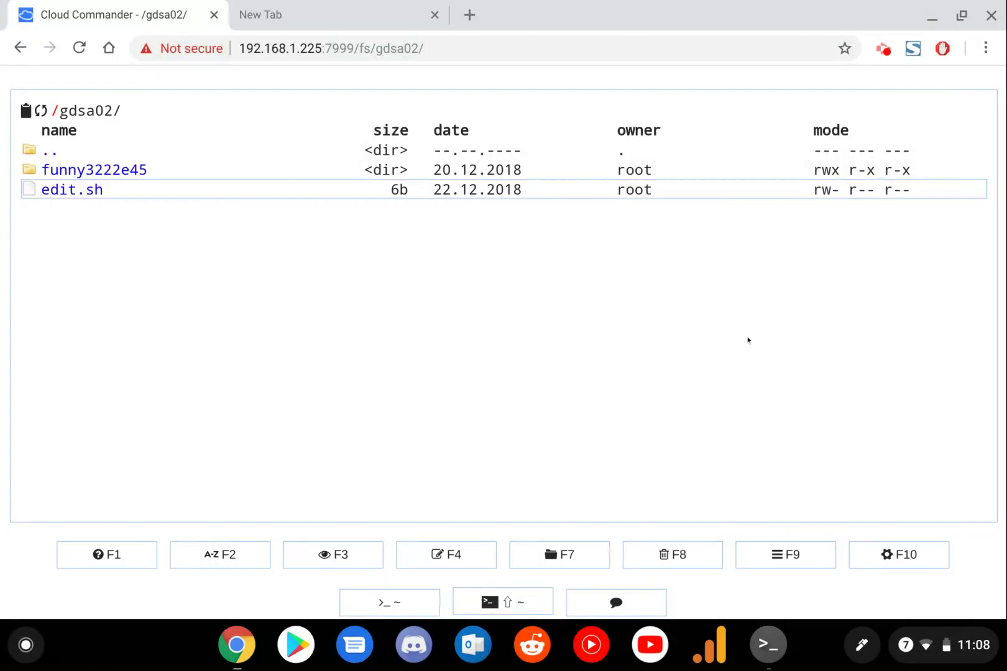